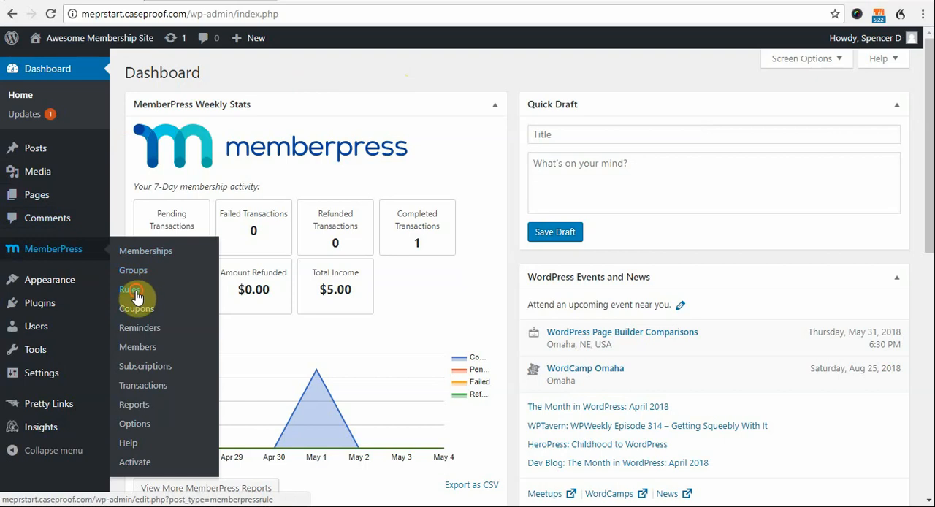
- Open the MemberPress rules list and start adding a new rule
click(136, 292)
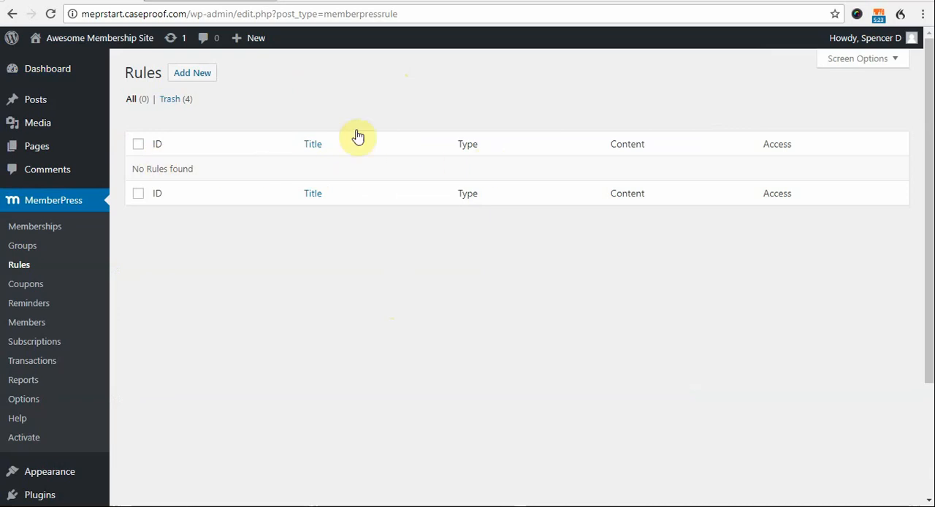
click(206, 77)
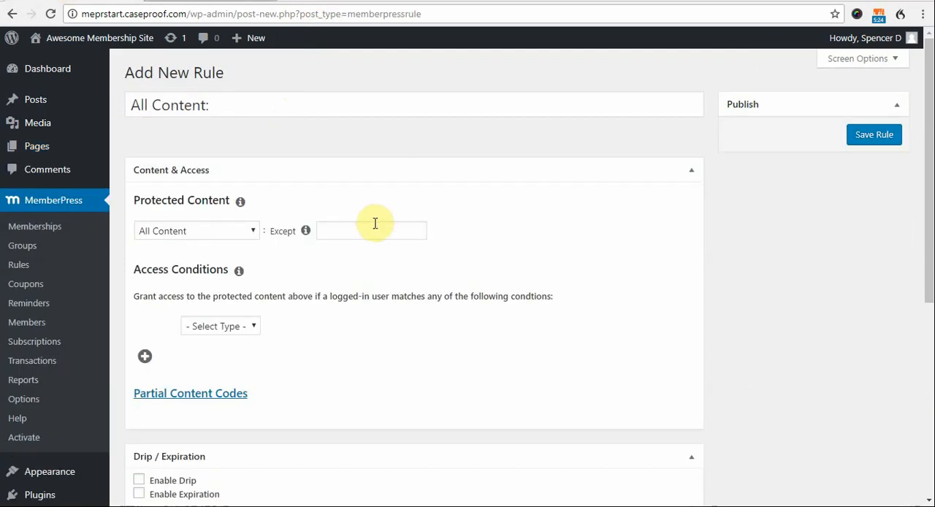
- Exclude the item with ID 27 from the All Content protection of the new rule
click(375, 223)
text(27)
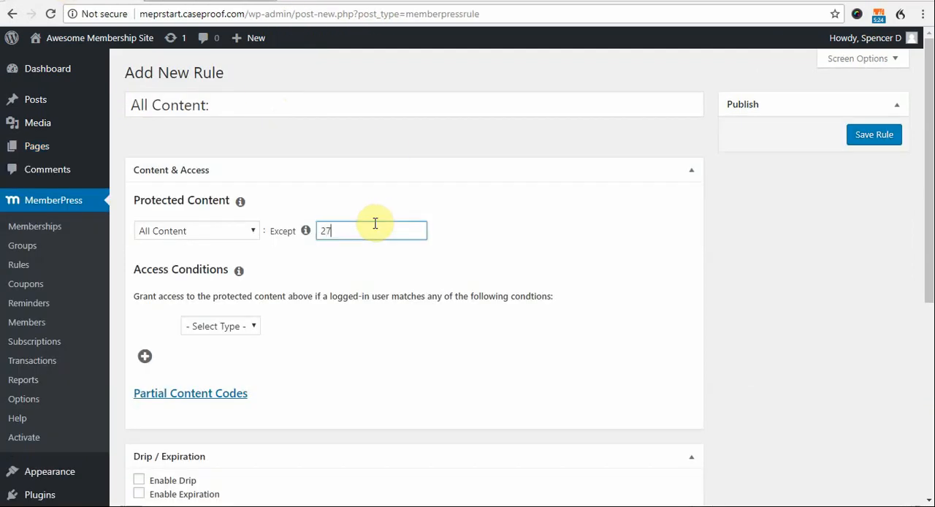
click(508, 248)
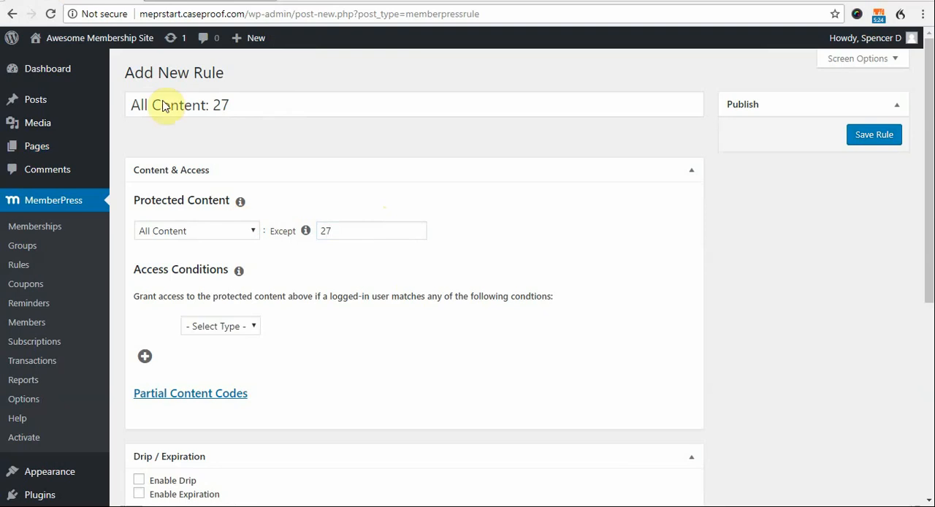
click(356, 236)
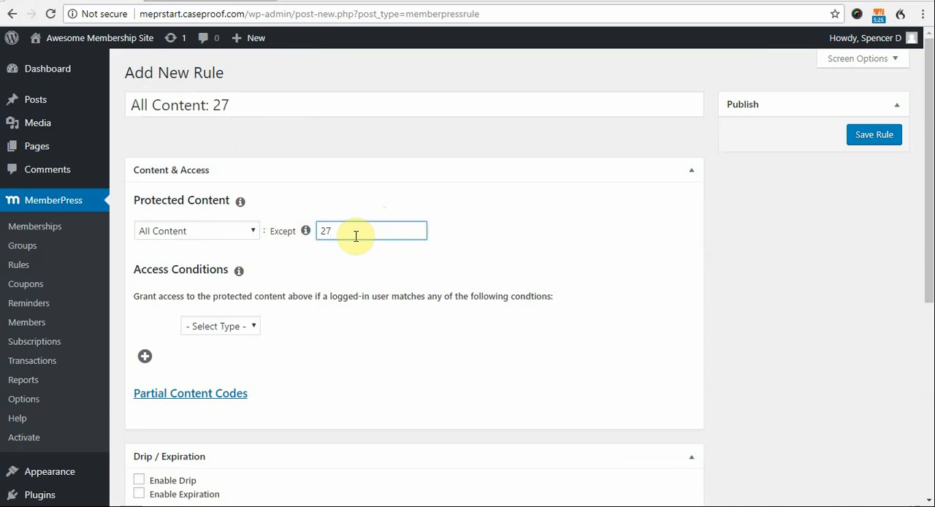
- Try the All Content Categorized and All Content Tagged options as the rule's protected content type
click(252, 231)
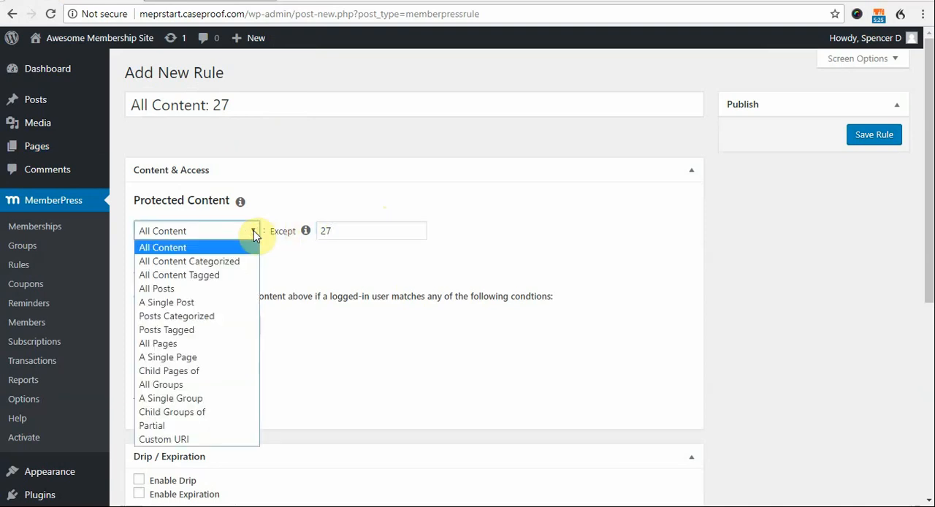
click(245, 261)
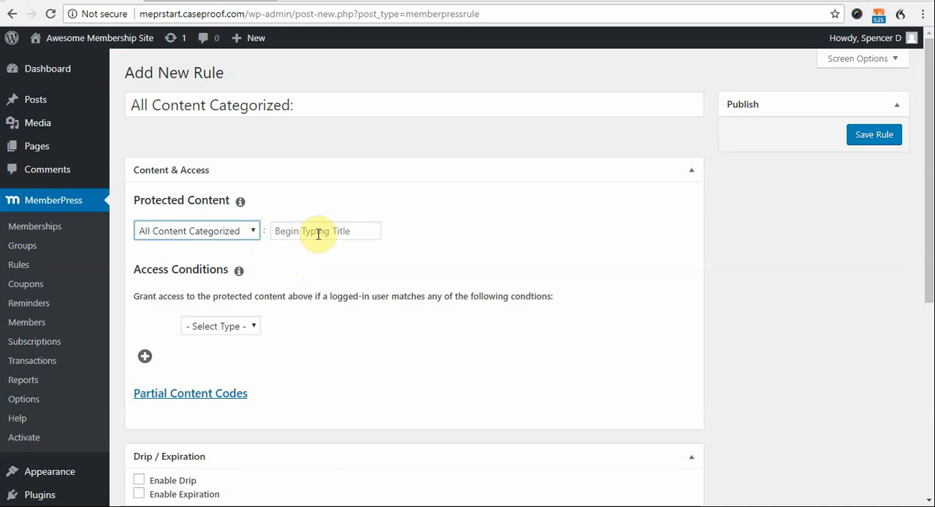
click(254, 232)
click(240, 274)
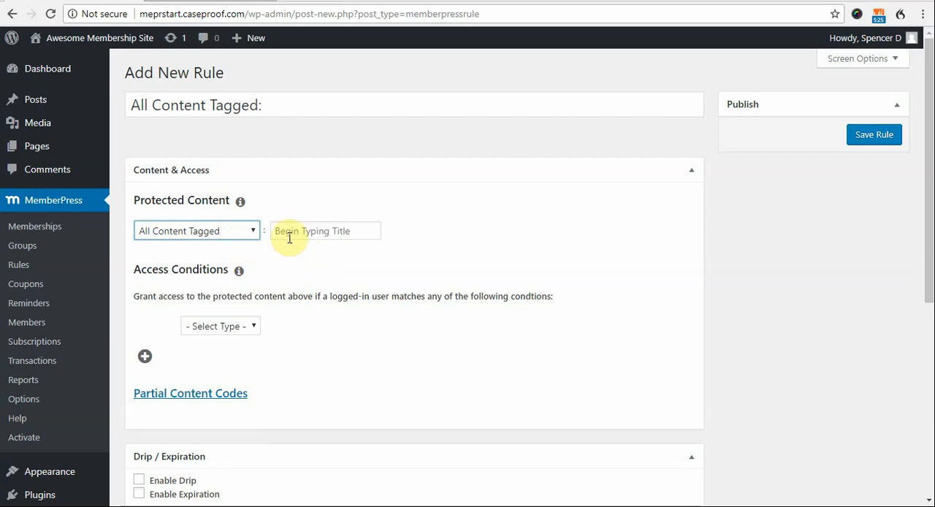
click(288, 233)
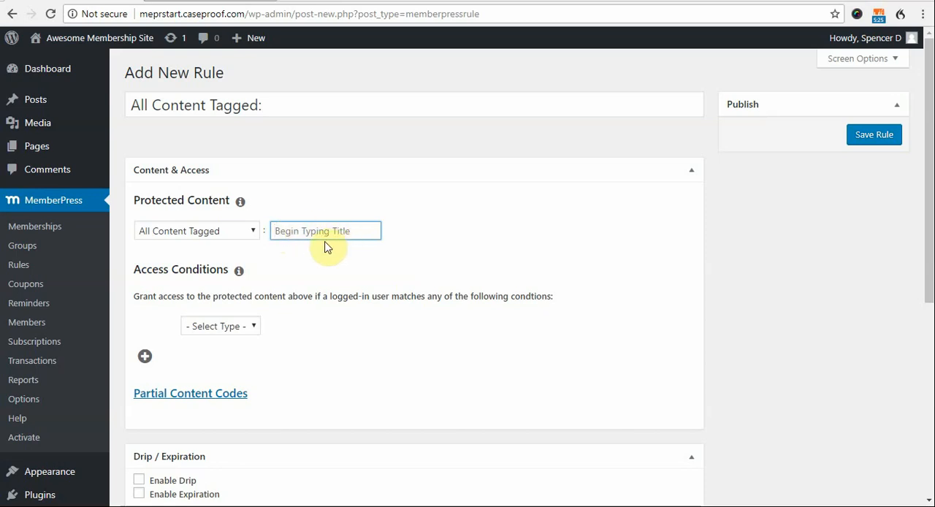
- Try the All Posts and All Pages options as the rule's protected content type
click(251, 235)
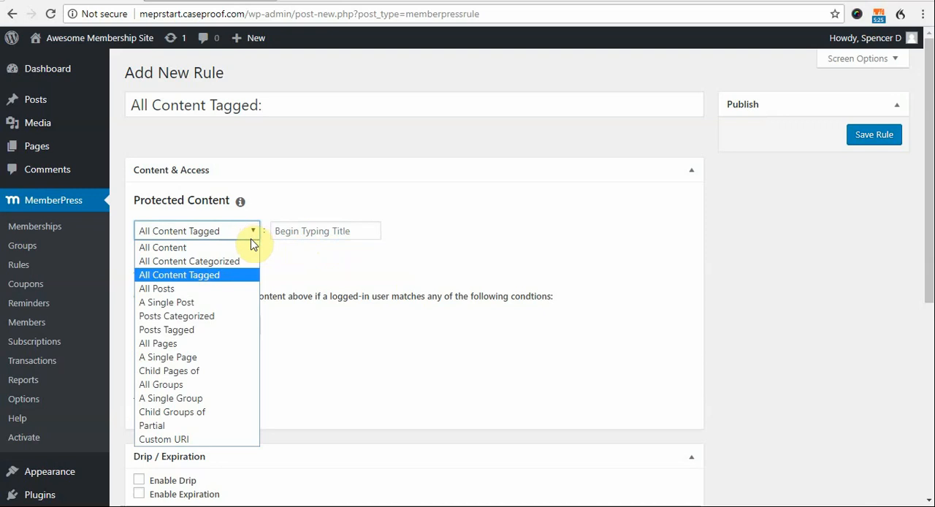
click(244, 288)
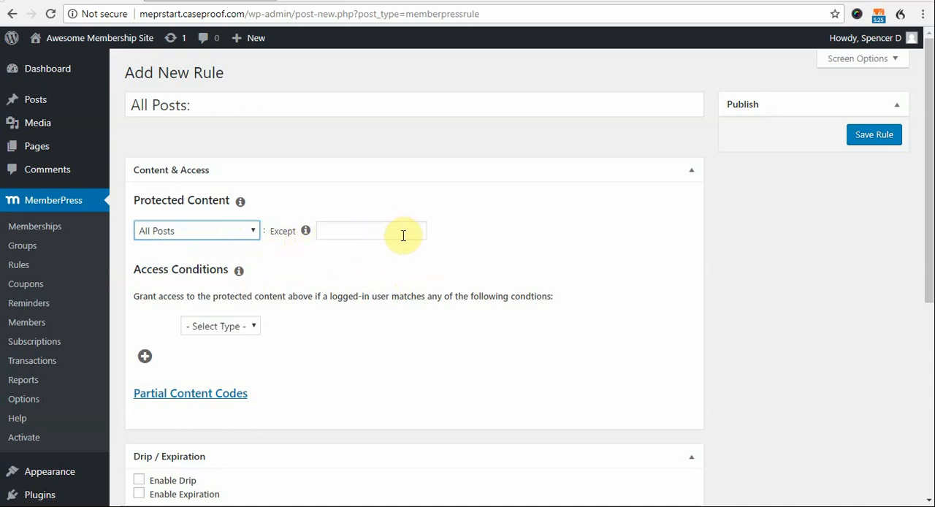
click(255, 241)
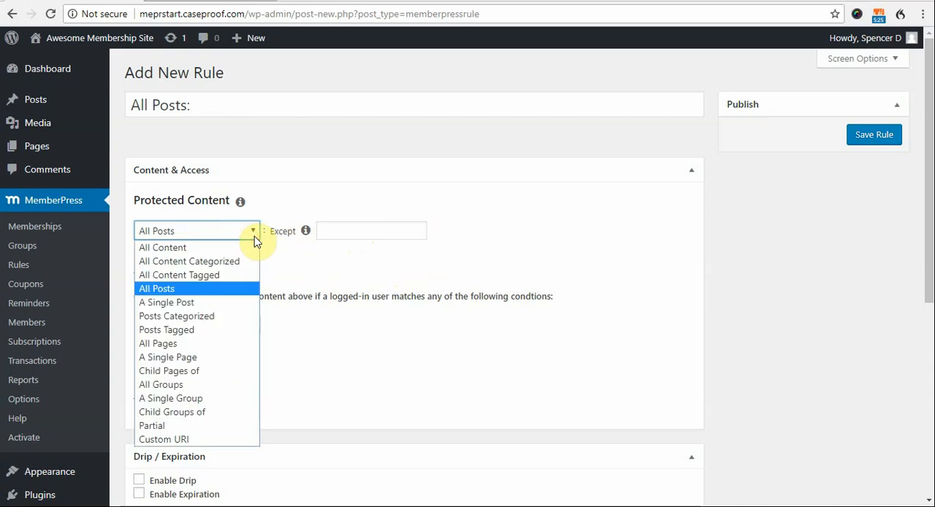
click(199, 344)
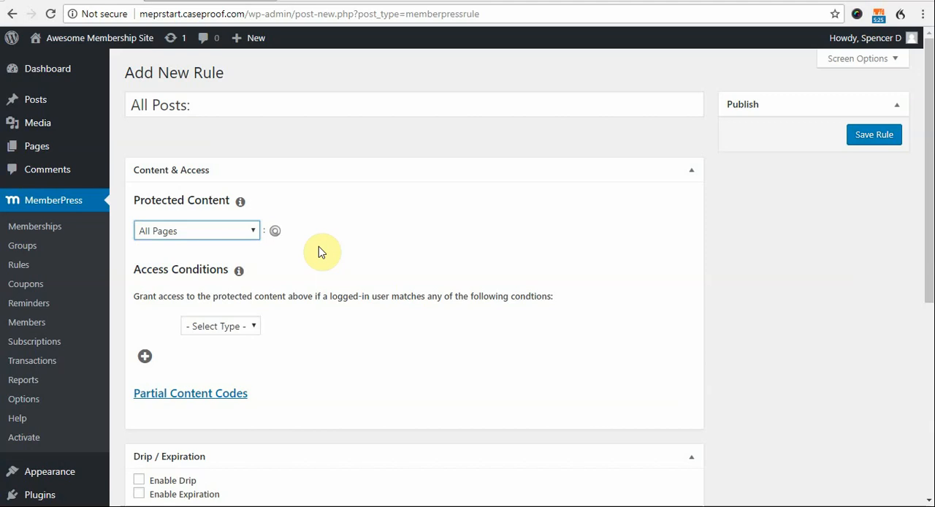
- Try the A Single Post and Child Pages of options as the rule's protected content type
click(250, 234)
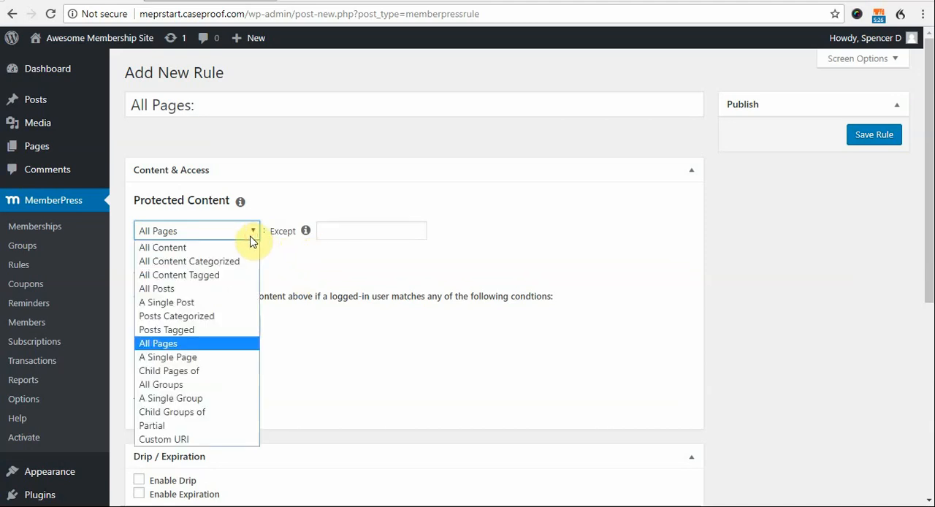
click(245, 278)
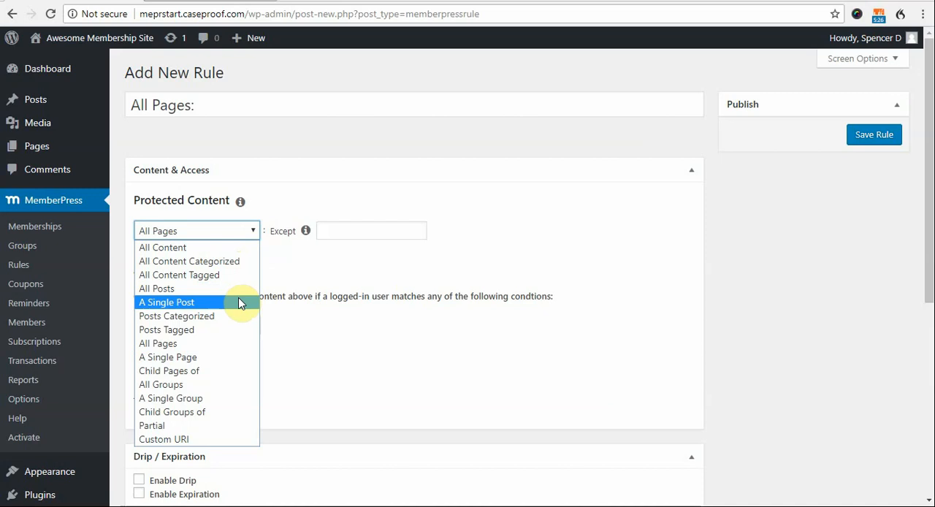
click(191, 307)
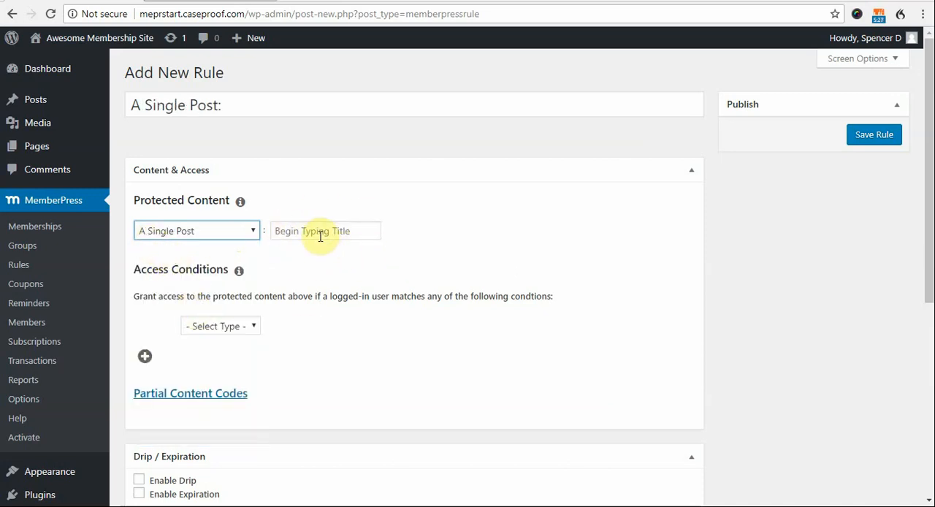
click(249, 232)
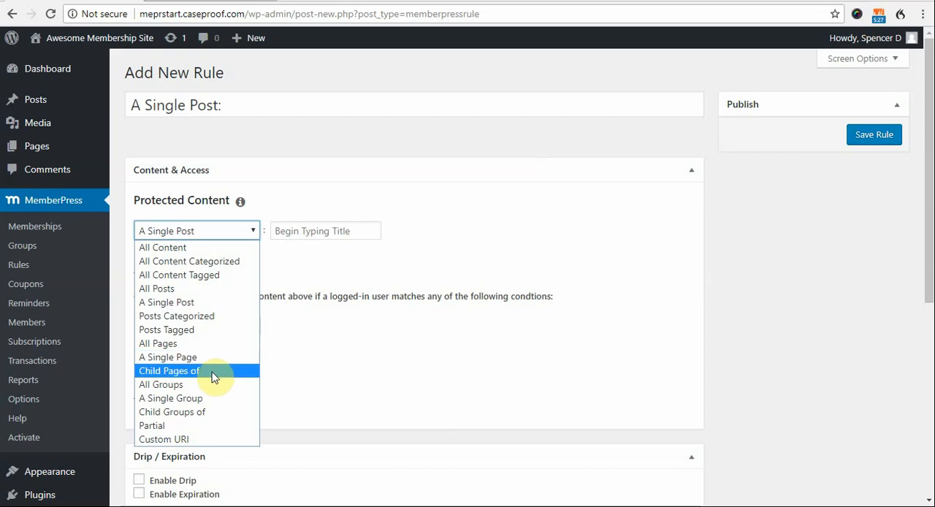
click(203, 376)
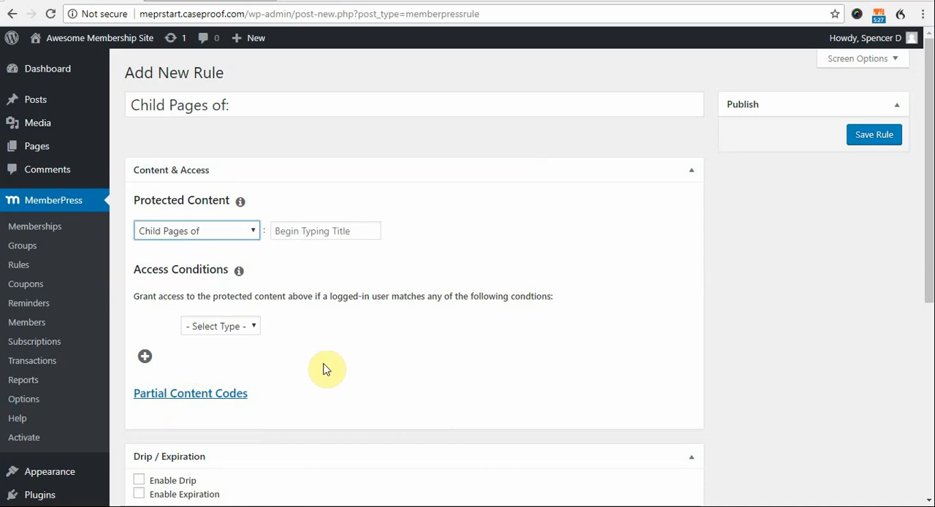
click(300, 233)
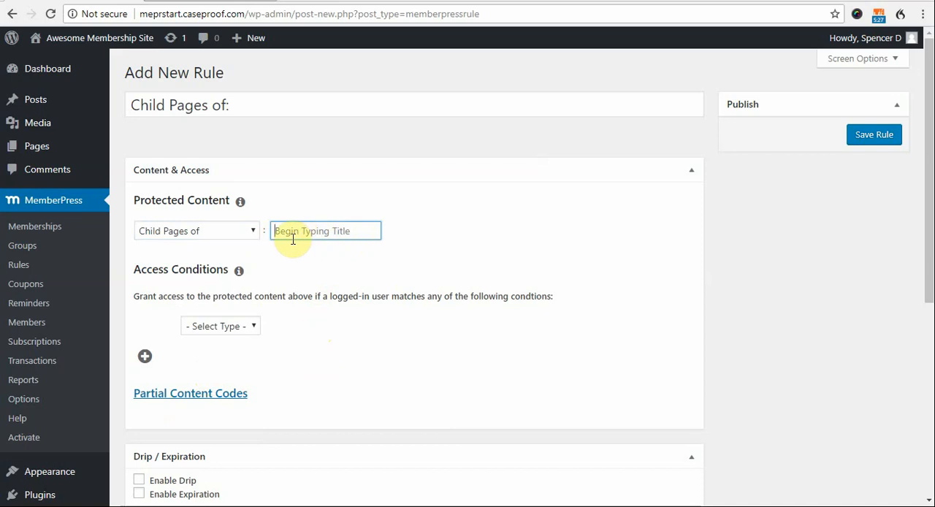
- Try the A Single Group and Partial options as the rule's protected content type
click(253, 232)
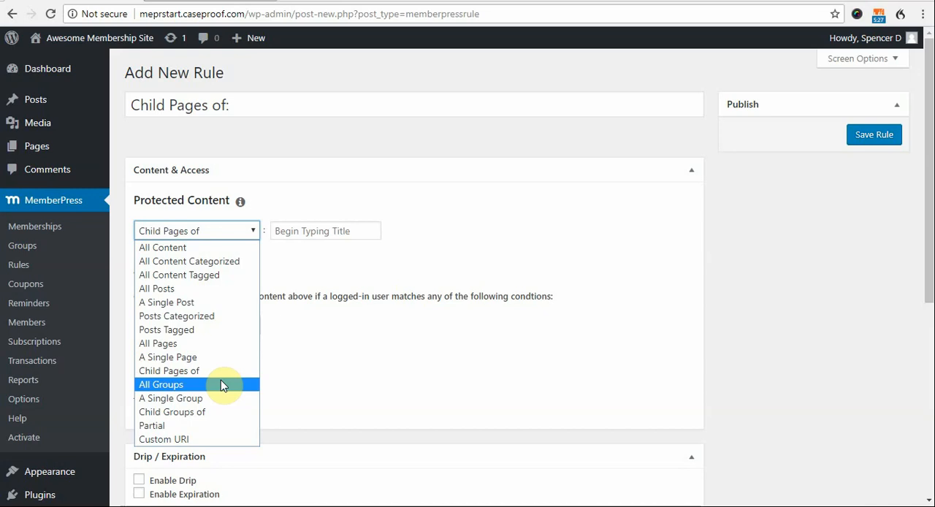
click(220, 398)
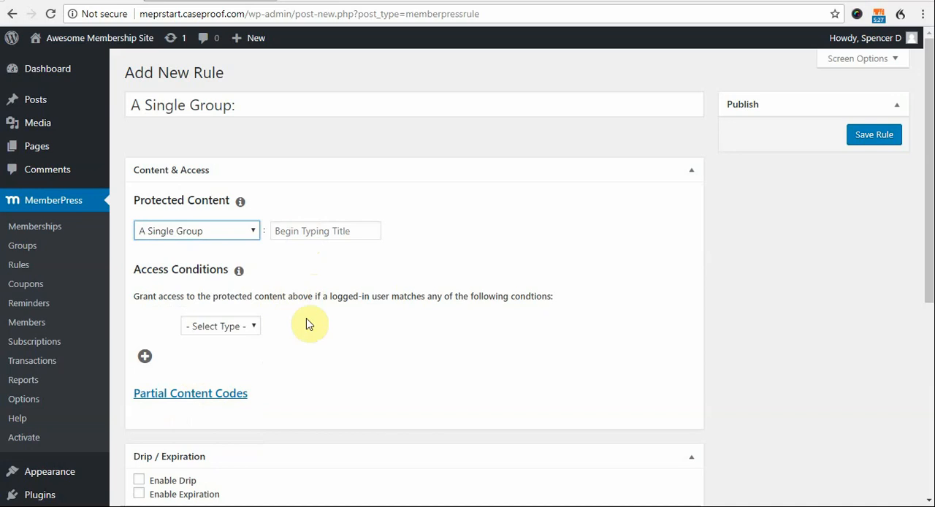
click(250, 234)
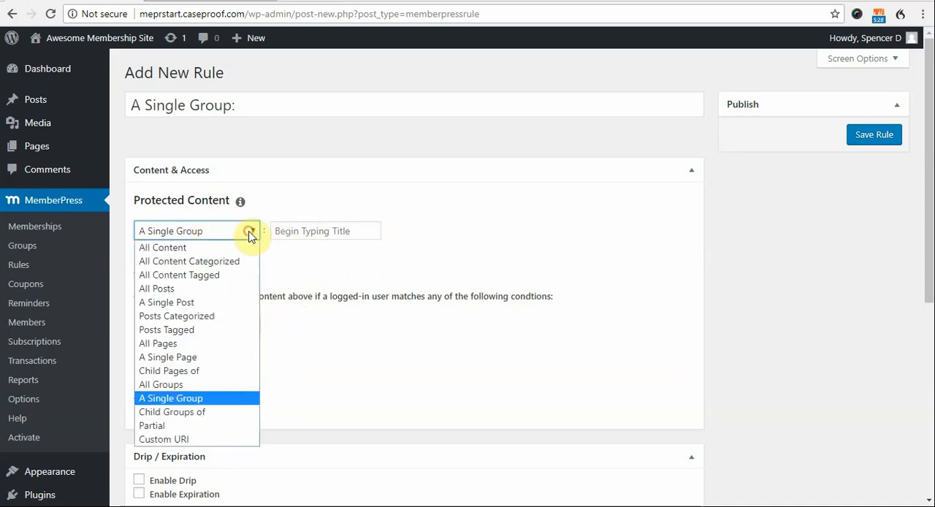
click(216, 426)
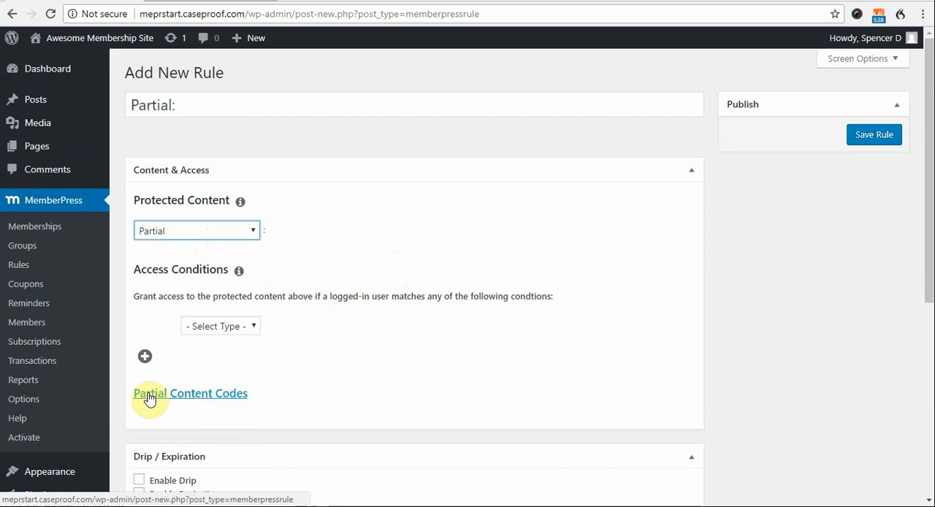
- Display the partial content codes and examine the mepr-show shortcode and the text it encloses
click(215, 398)
scroll(215, 398, down, 1)
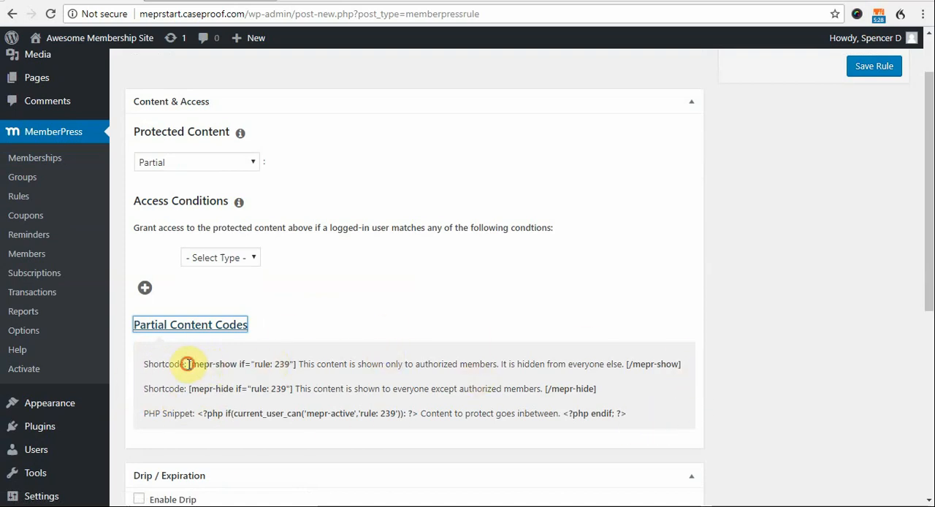
drag(221, 364, 188, 369)
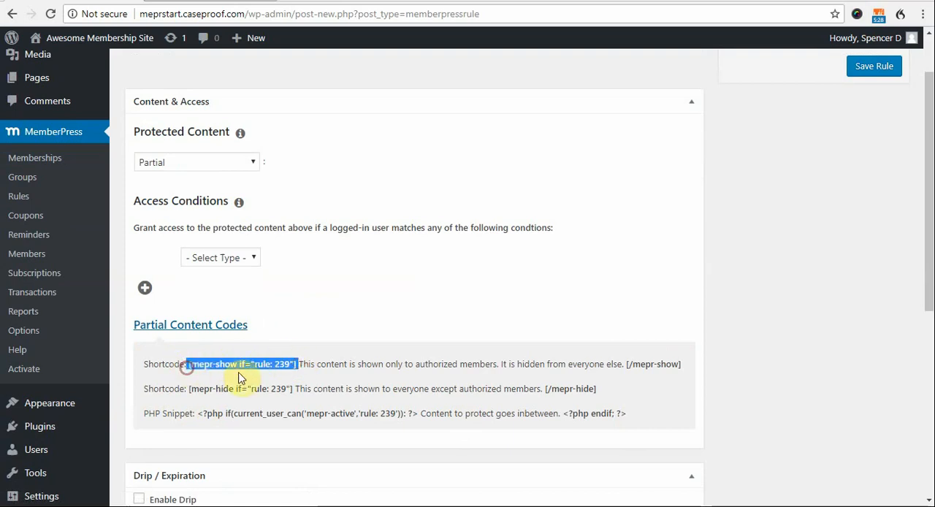
click(263, 362)
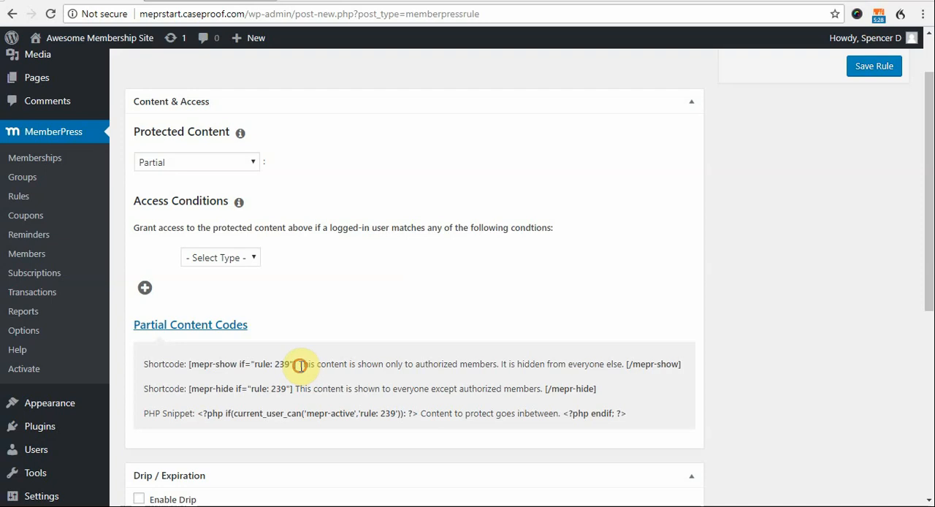
drag(300, 365, 625, 366)
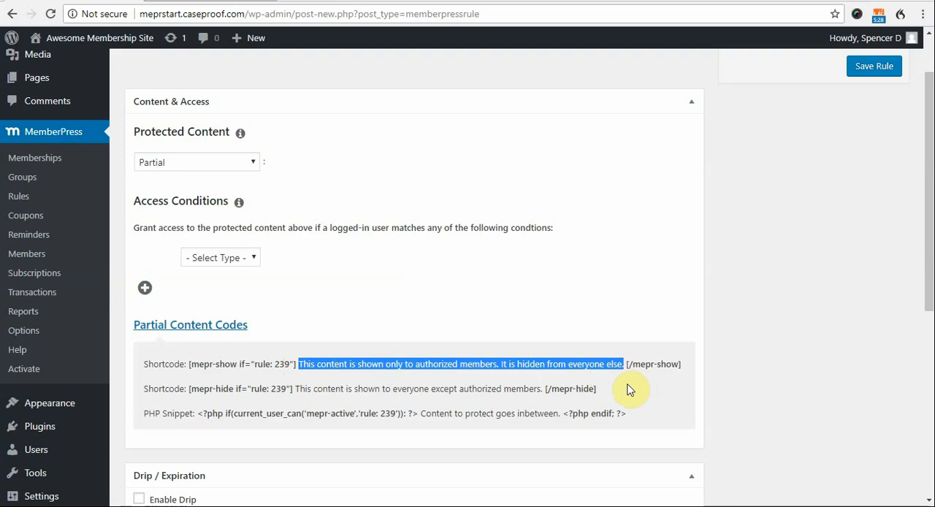
click(225, 371)
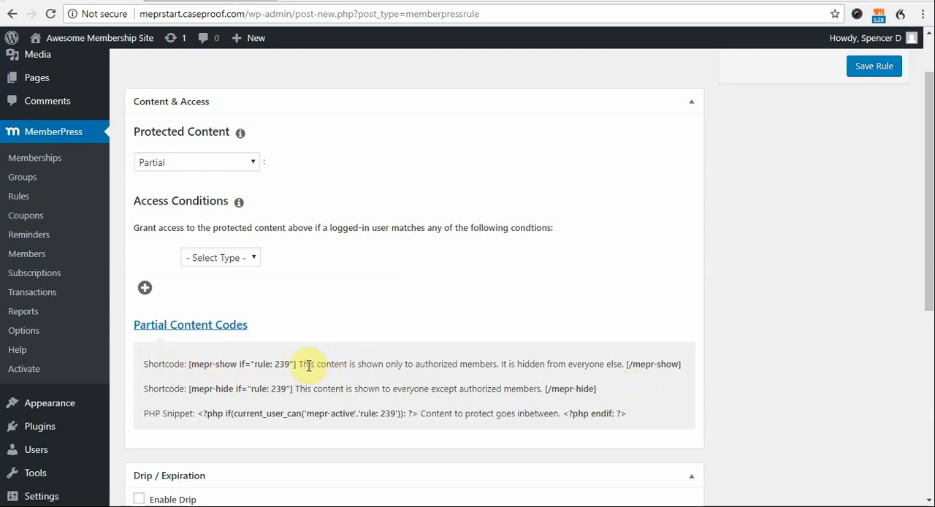
scroll(272, 367, up, 1)
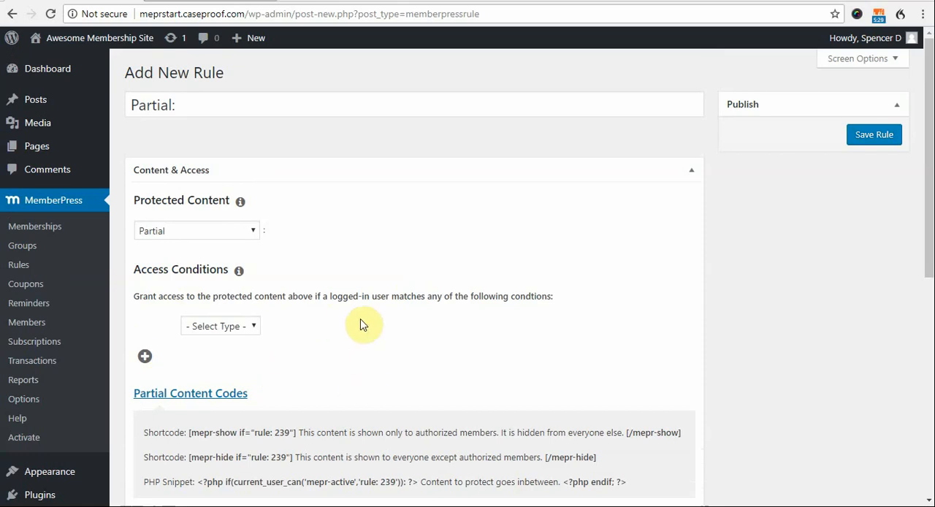
scroll(369, 375, down, 1)
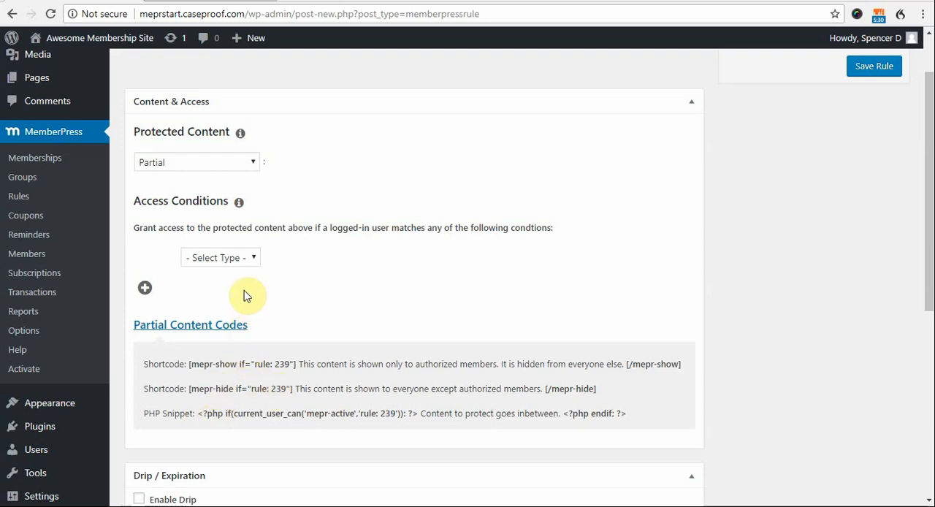
- Set the rule's protected content type to A Single Page
click(233, 162)
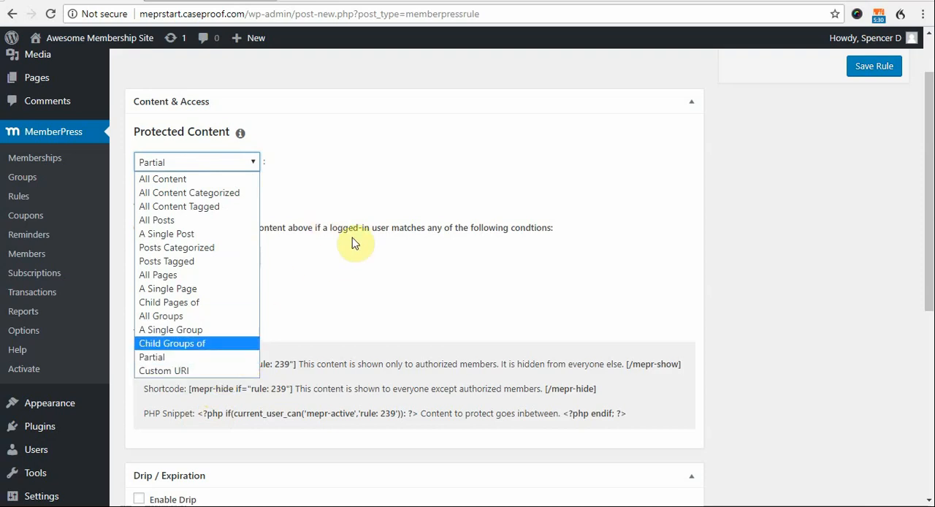
click(341, 221)
click(240, 168)
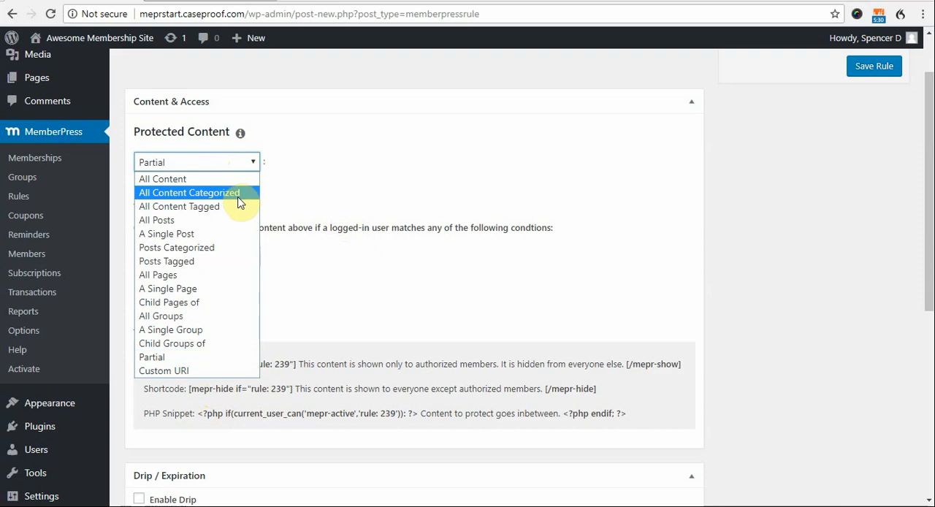
click(234, 288)
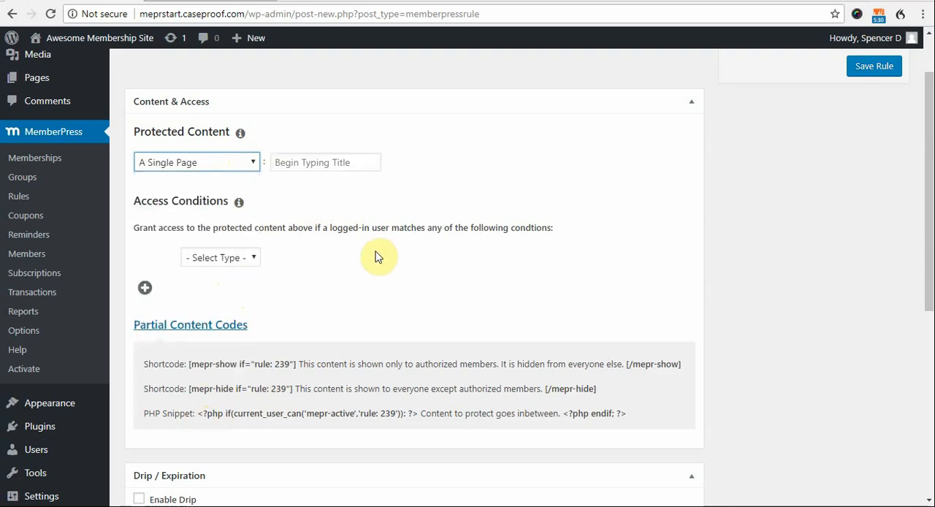
click(304, 187)
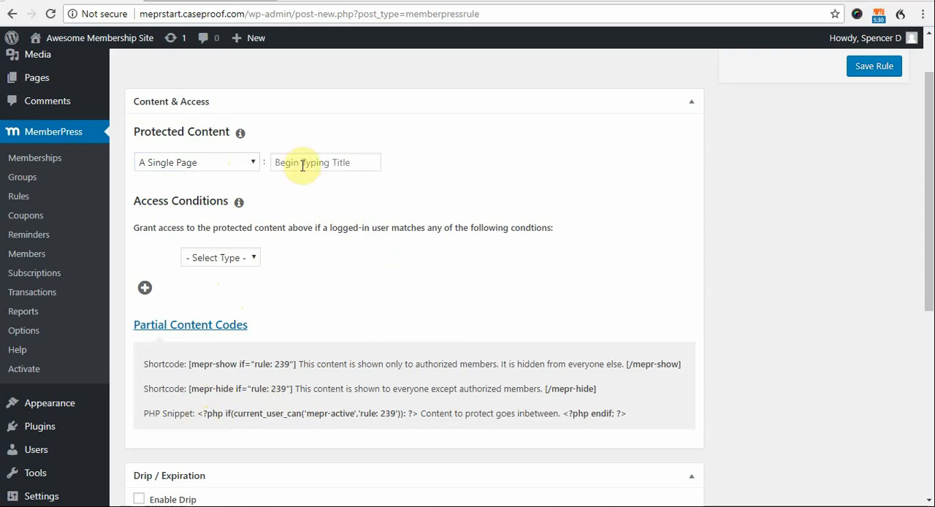
- Choose the Documents page with the slug /members-area/documents/ as the protected page and check its slug
click(303, 164)
text(doc)
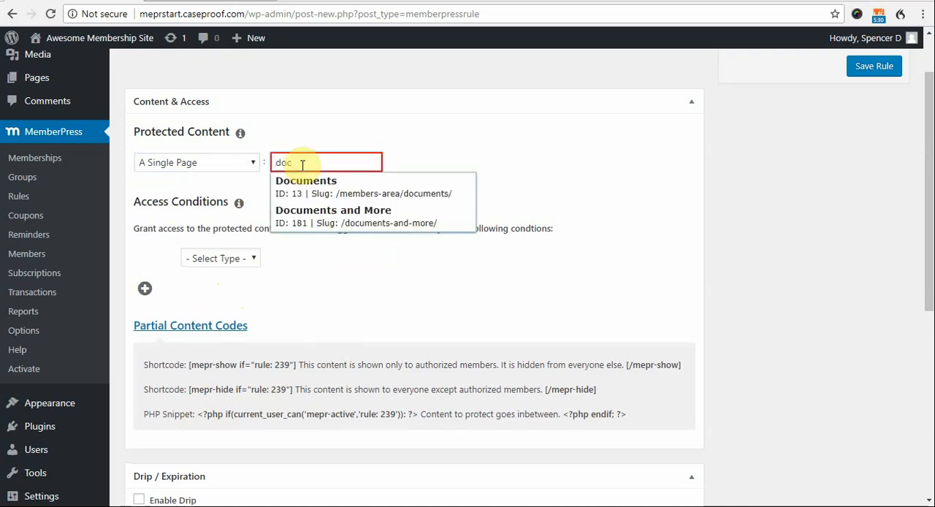
click(338, 190)
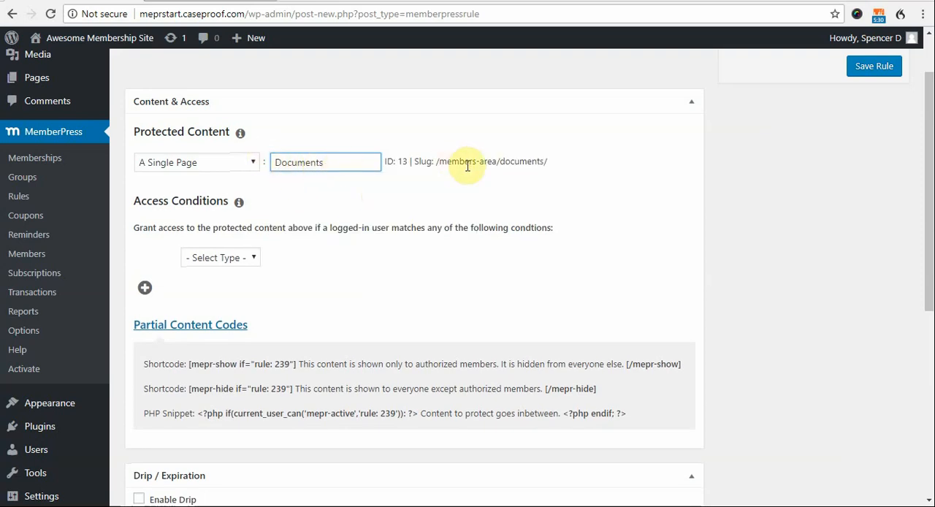
drag(549, 161, 442, 161)
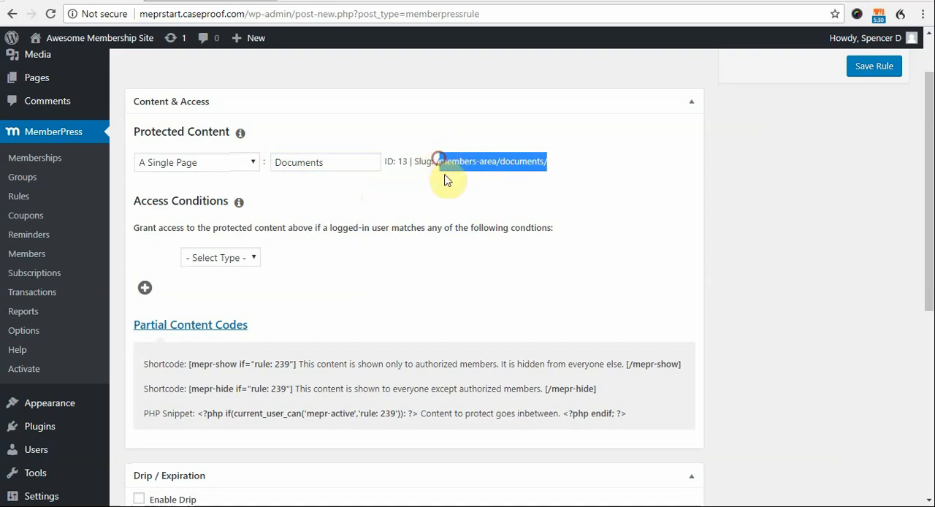
click(449, 230)
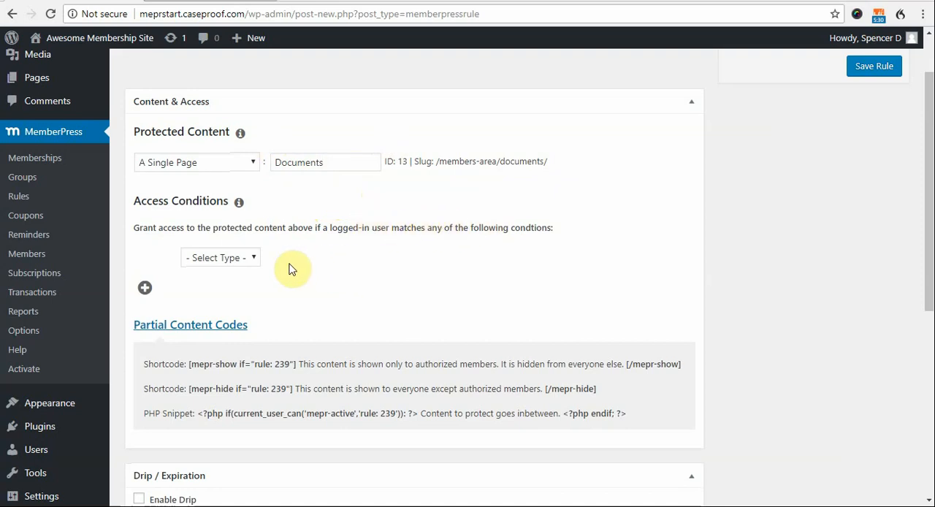
- Set the first access condition to grant access when Membership is Silver
click(251, 258)
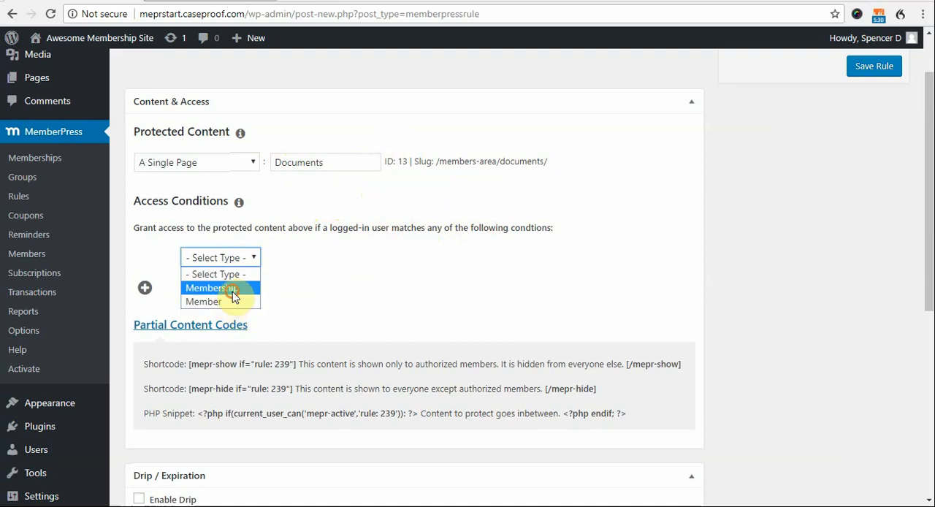
click(234, 289)
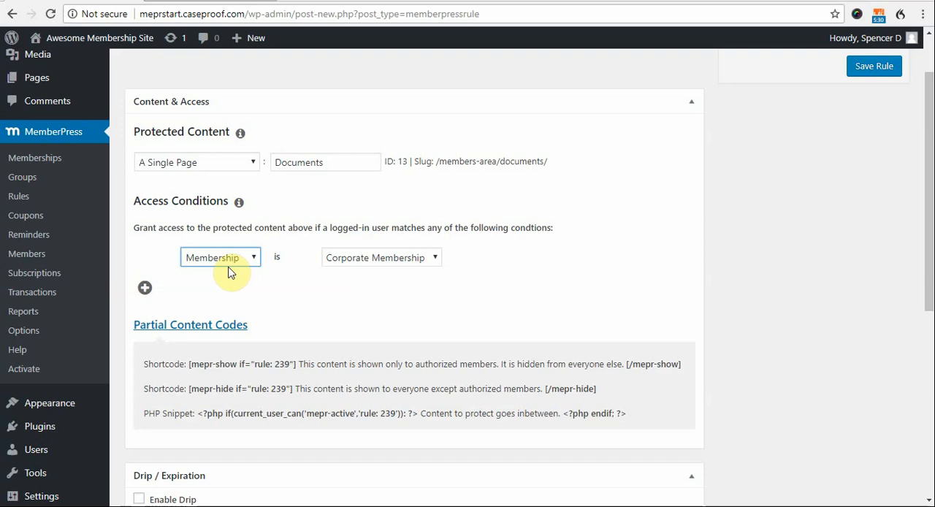
click(410, 265)
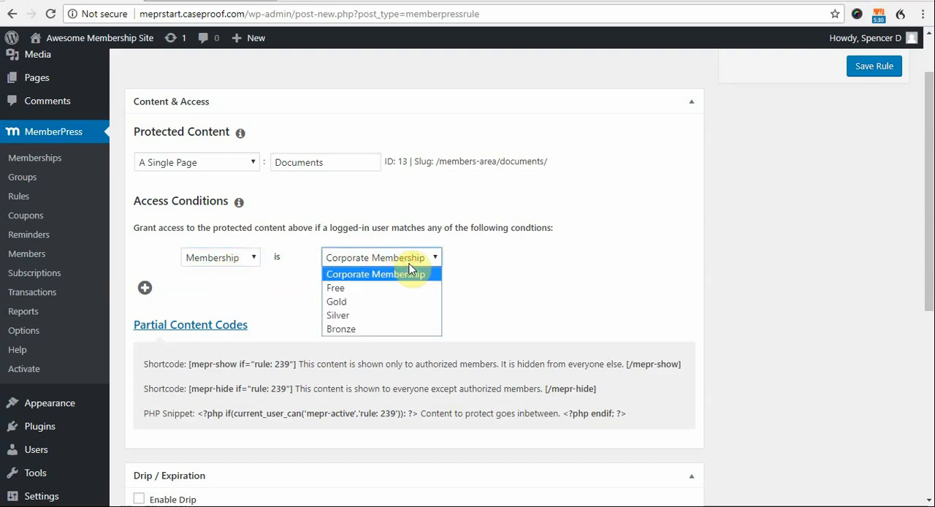
click(416, 315)
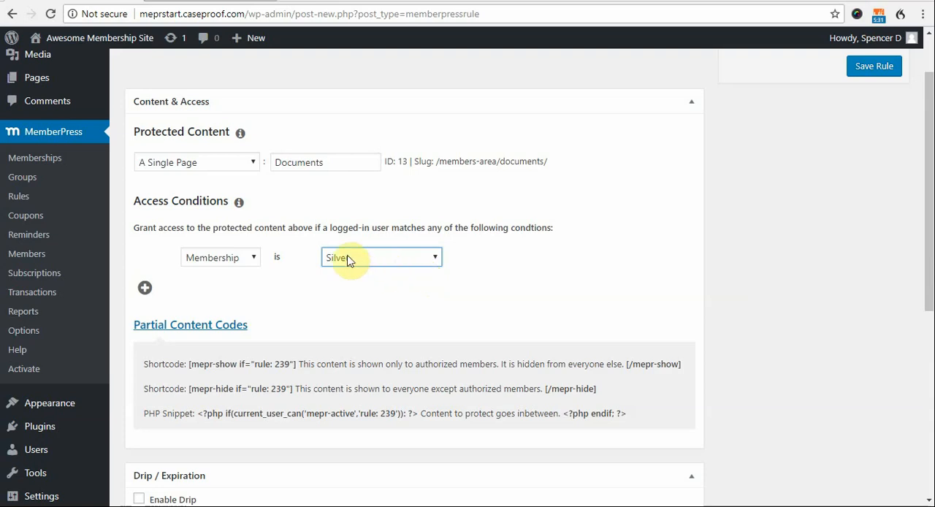
- Add a second access condition that grants access when Membership is Gold
click(144, 287)
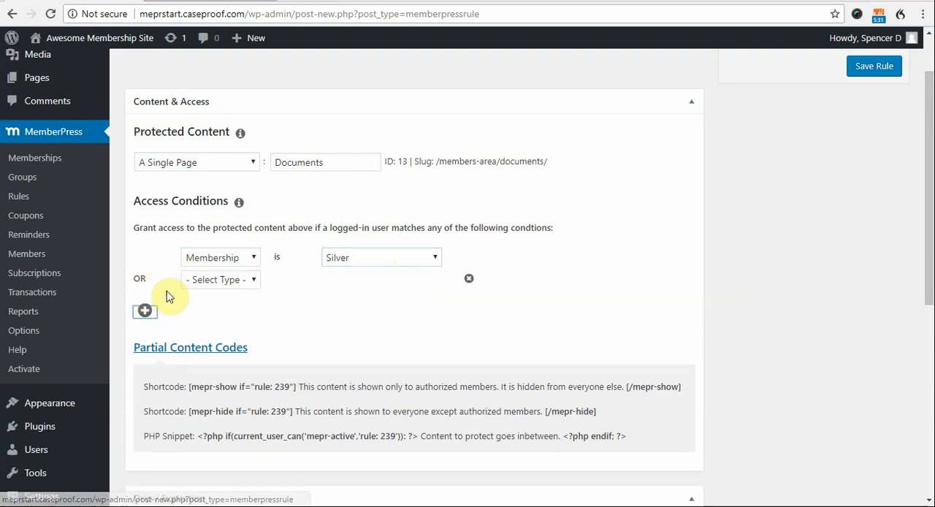
click(235, 283)
click(235, 312)
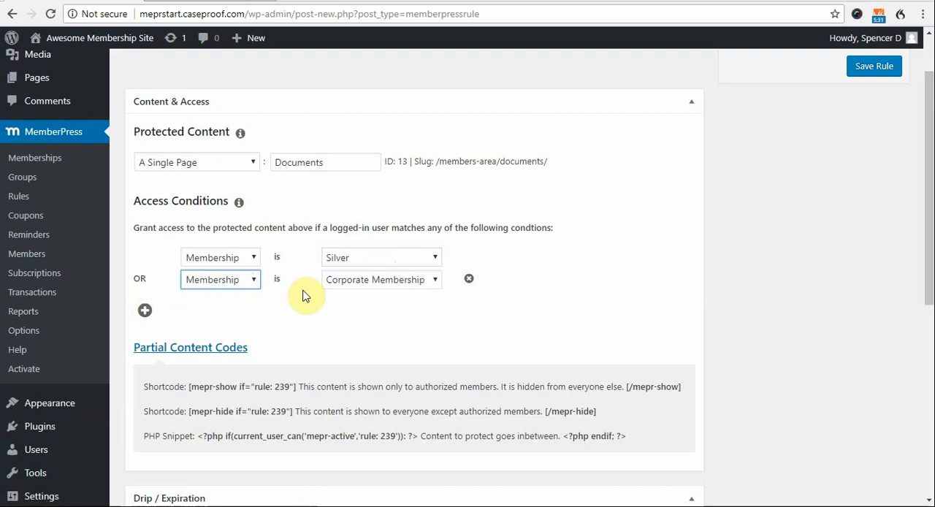
click(350, 280)
click(355, 326)
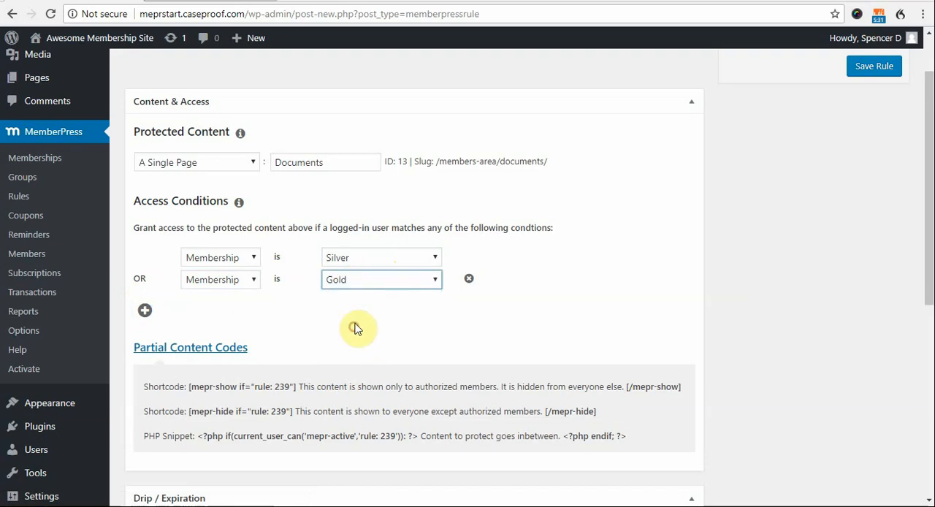
click(404, 329)
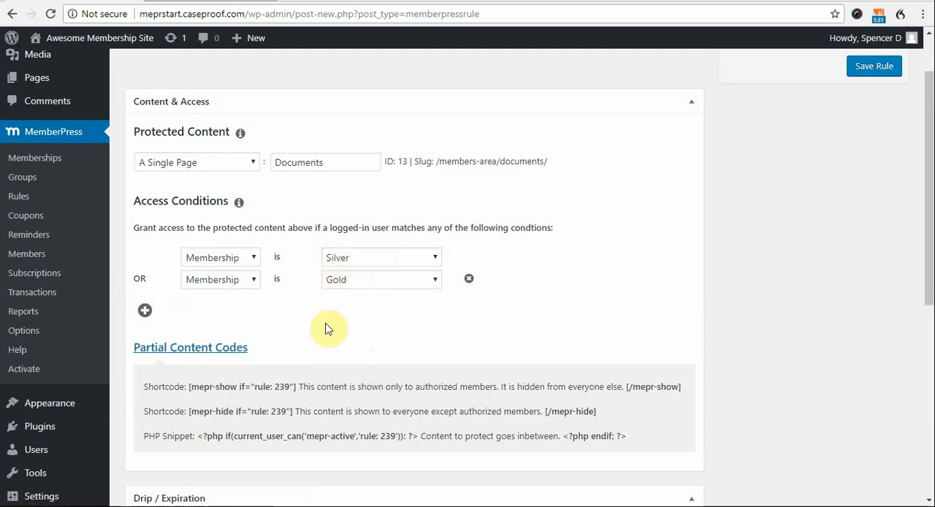
- Add a third access condition of type Member, searching for "test" and choosing the MPTest member
click(145, 310)
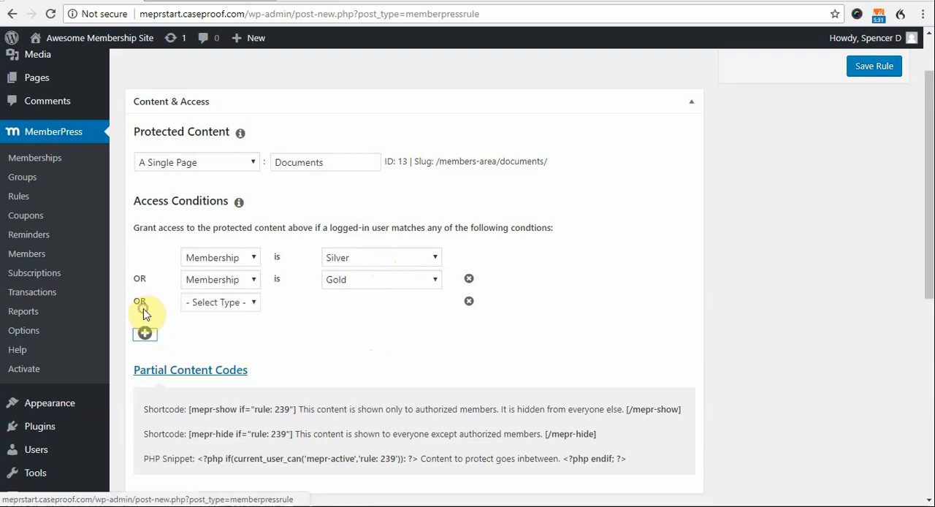
click(215, 307)
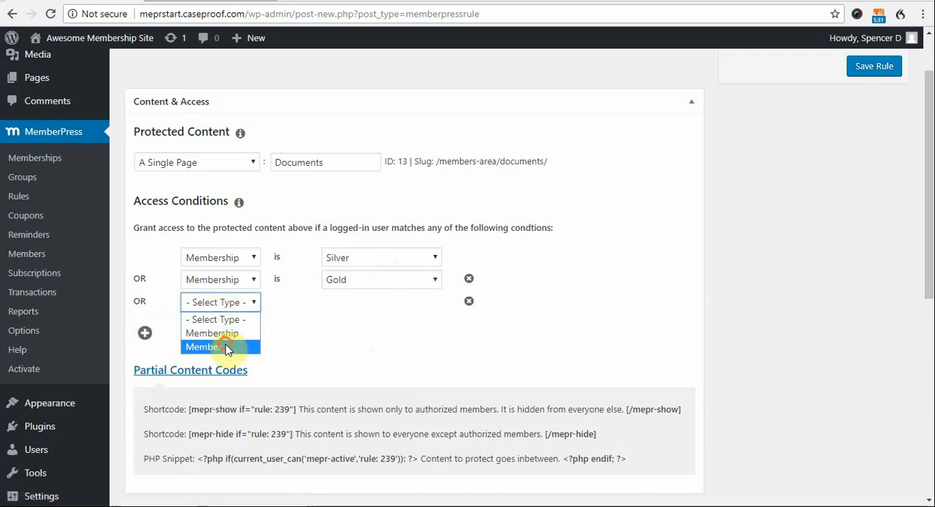
click(215, 348)
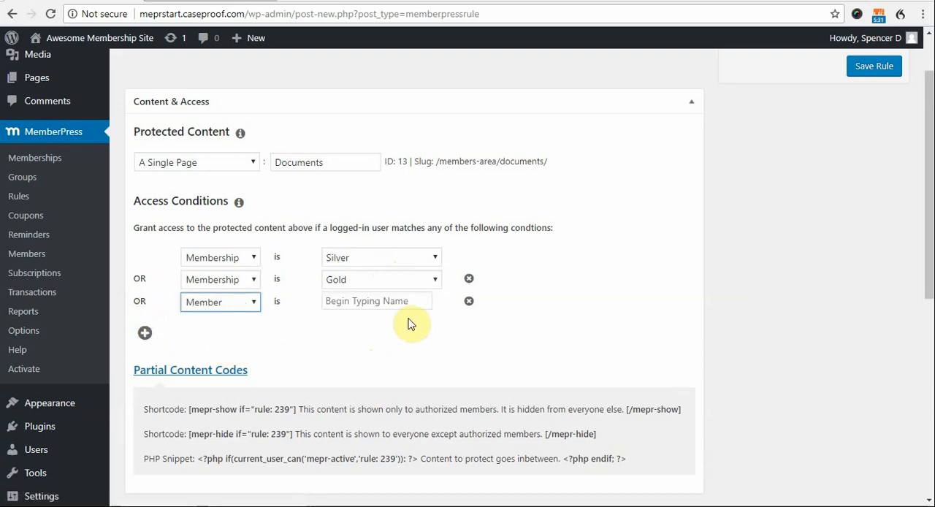
click(356, 308)
text(te)
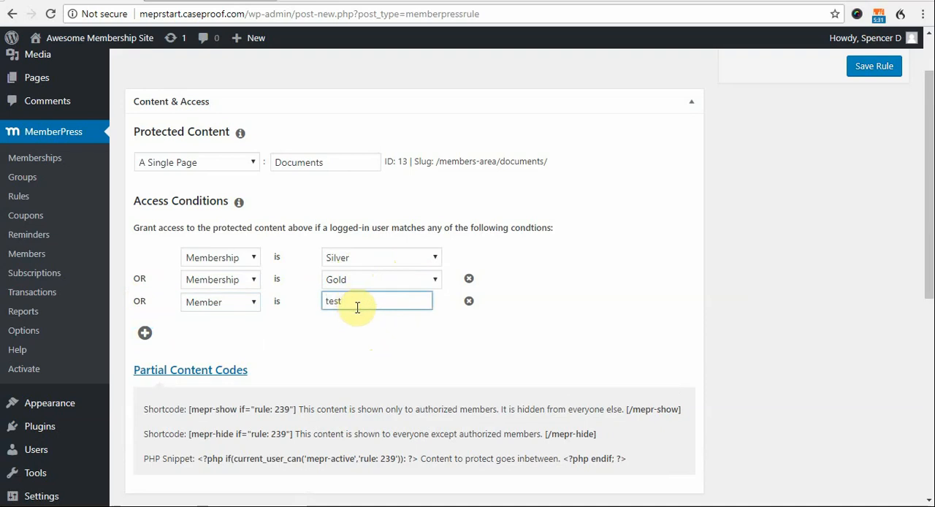
text(st)
click(356, 343)
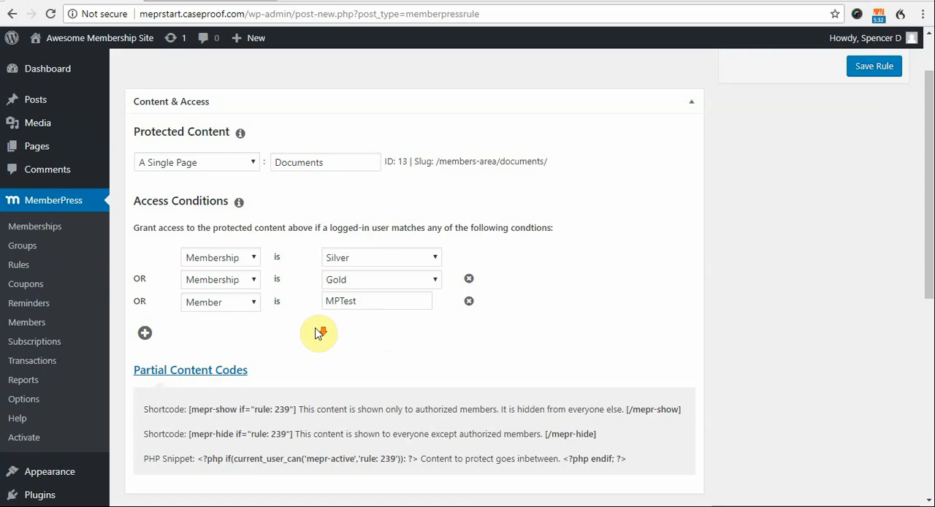
- Enable drip for the rule and set the drip delay to 1 week(s)
scroll(318, 333, down, 3)
scroll(318, 333, down, 3)
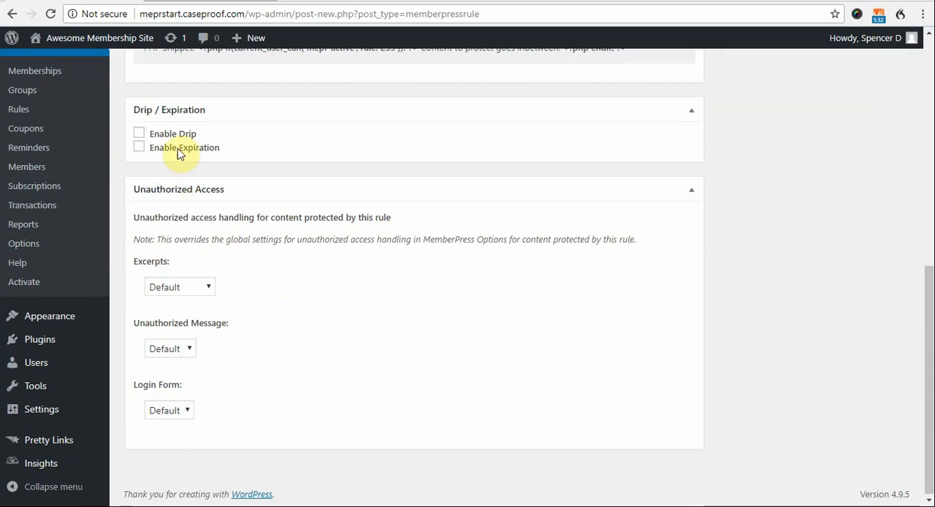
click(139, 134)
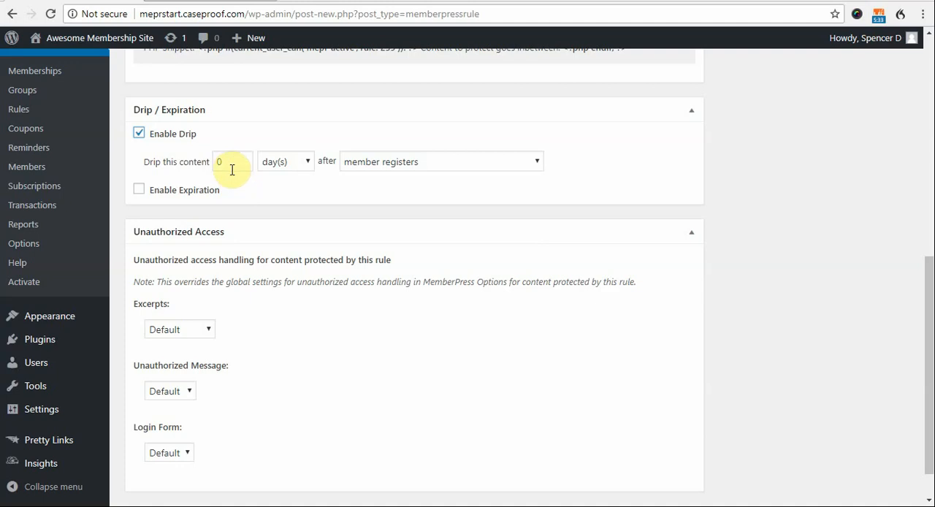
double_click(217, 161)
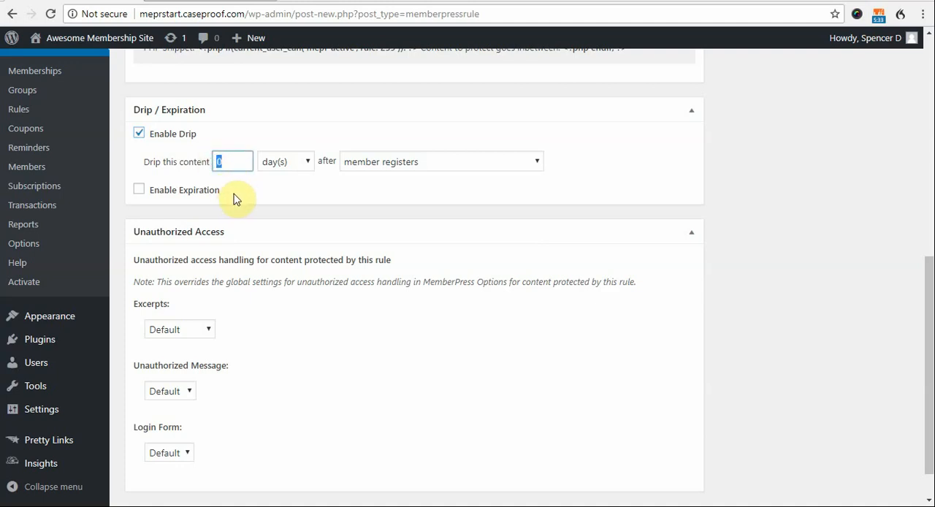
click(295, 167)
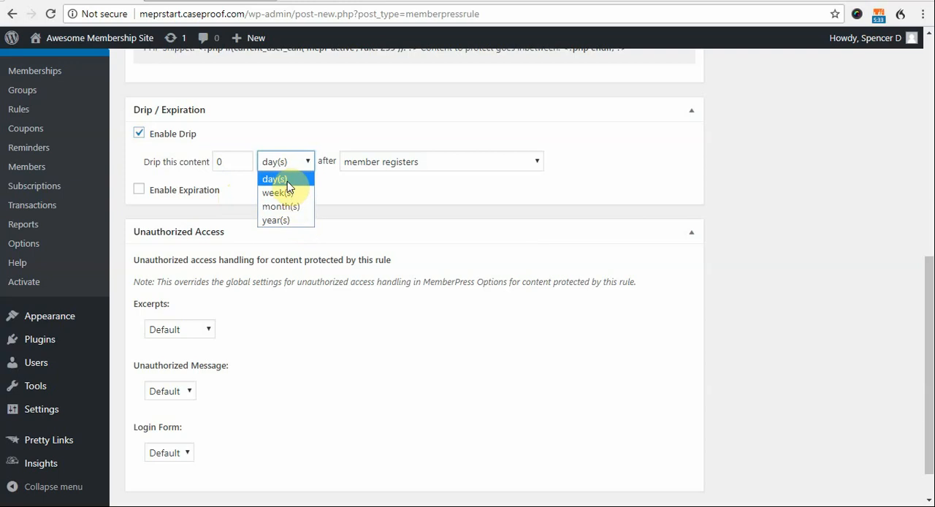
click(292, 195)
drag(234, 160, 183, 162)
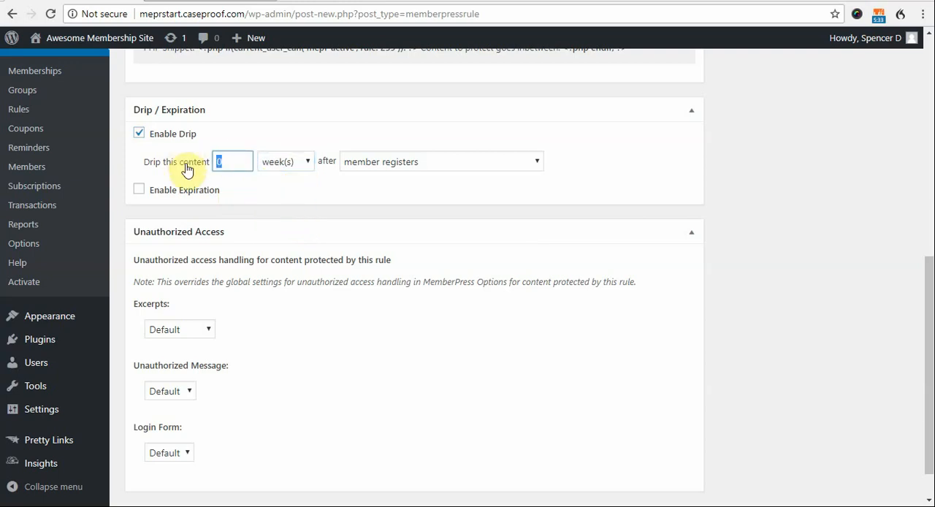
text(1)
click(335, 179)
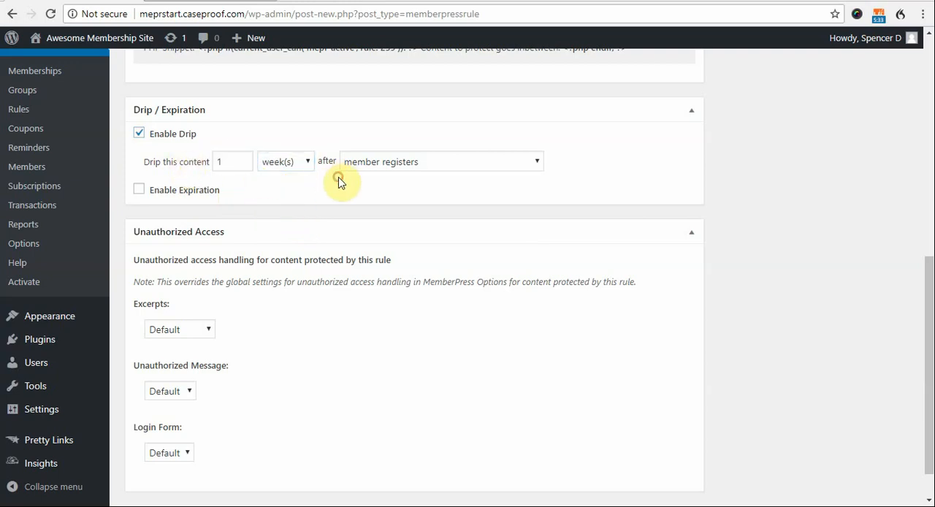
- Try "member purchases any product for this rule" and "member registers" as the event that starts the drip delay
click(363, 165)
click(384, 158)
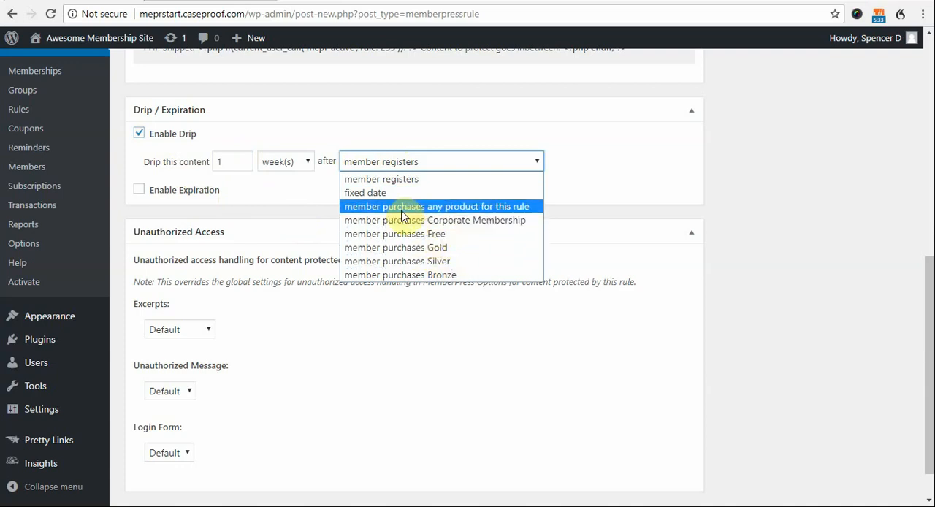
click(394, 208)
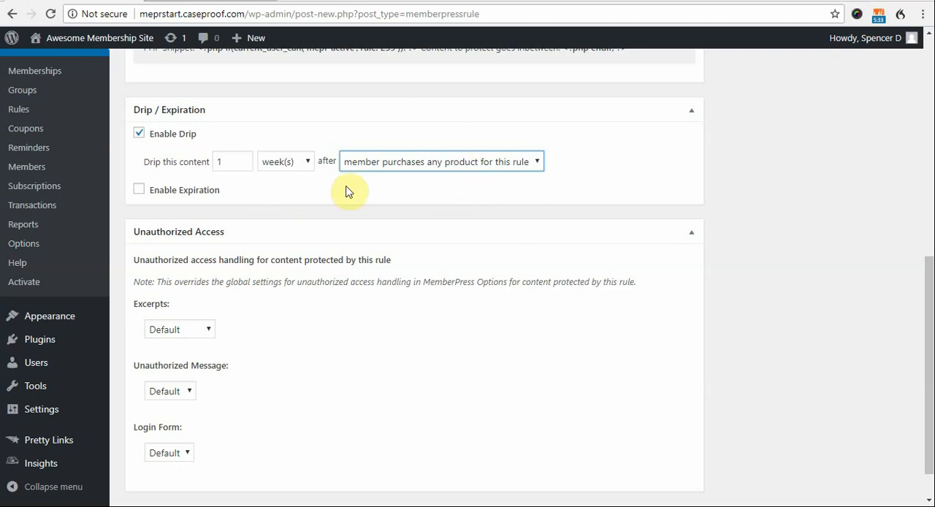
click(442, 167)
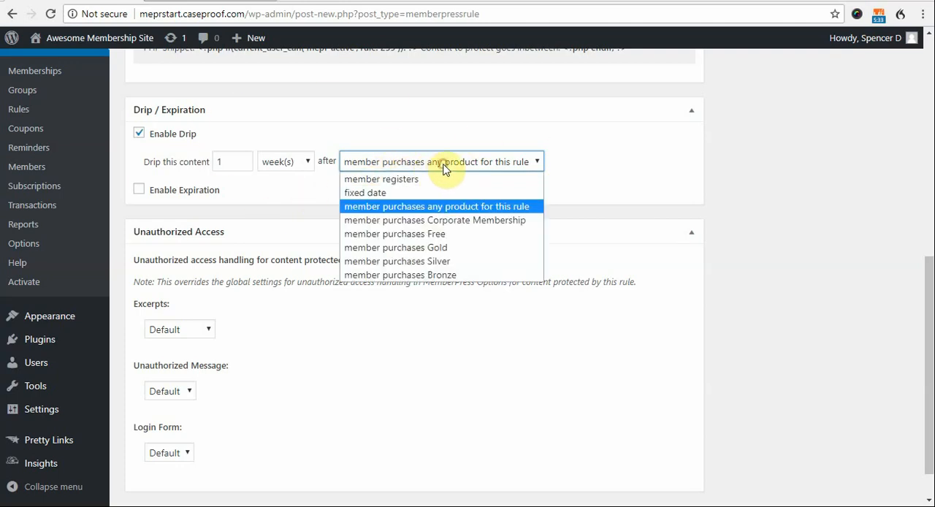
click(451, 179)
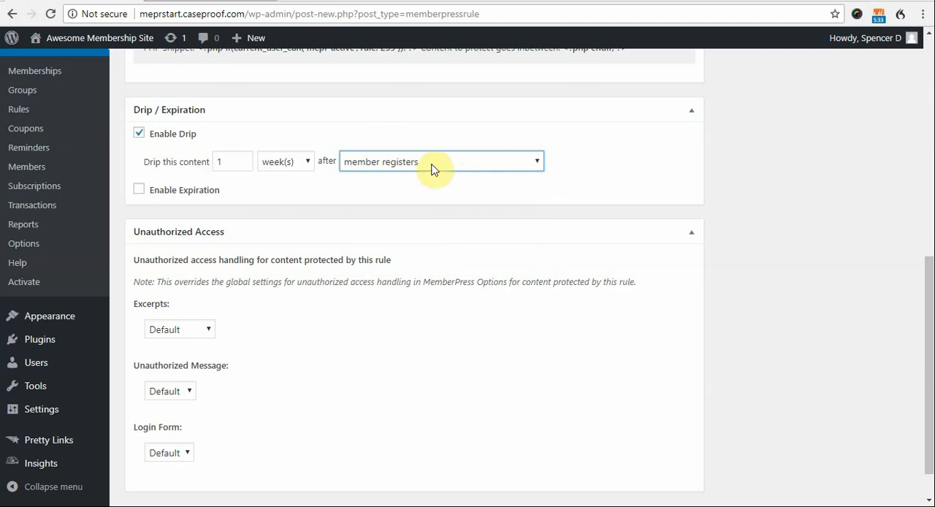
click(430, 159)
click(437, 193)
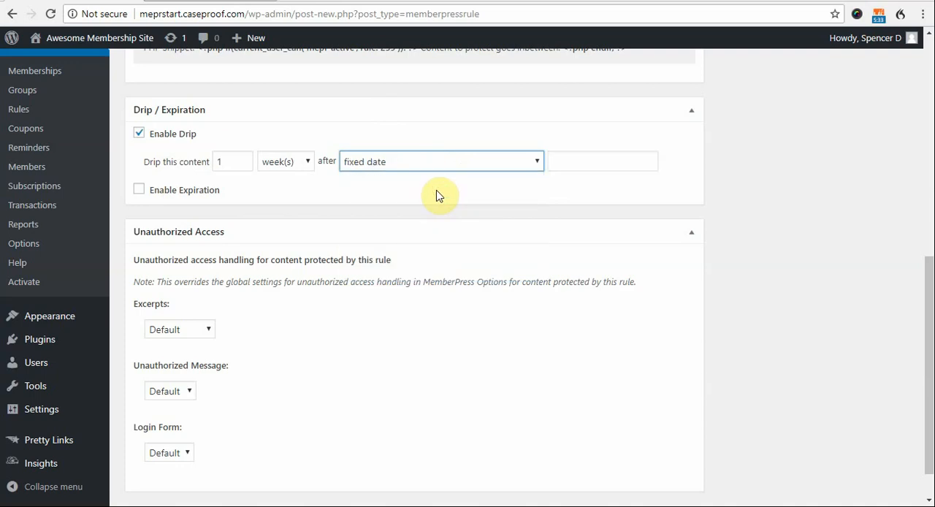
click(632, 164)
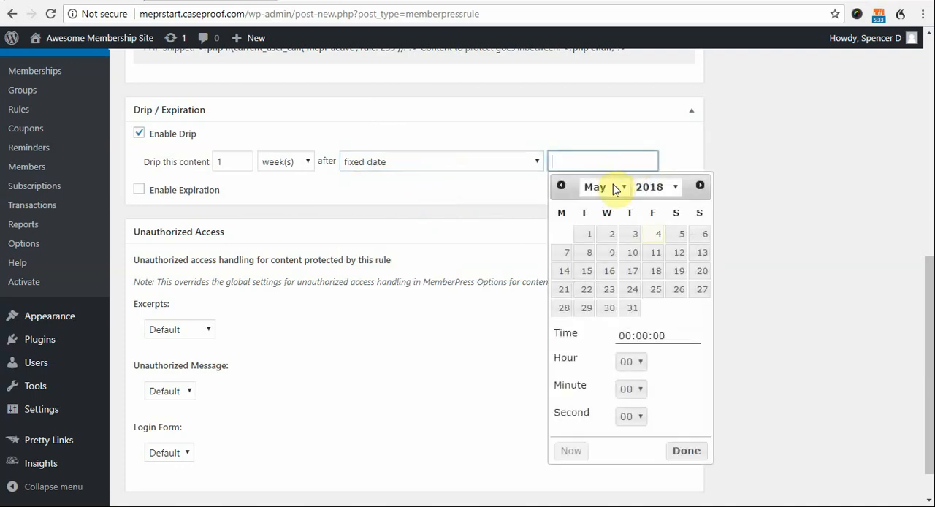
click(614, 186)
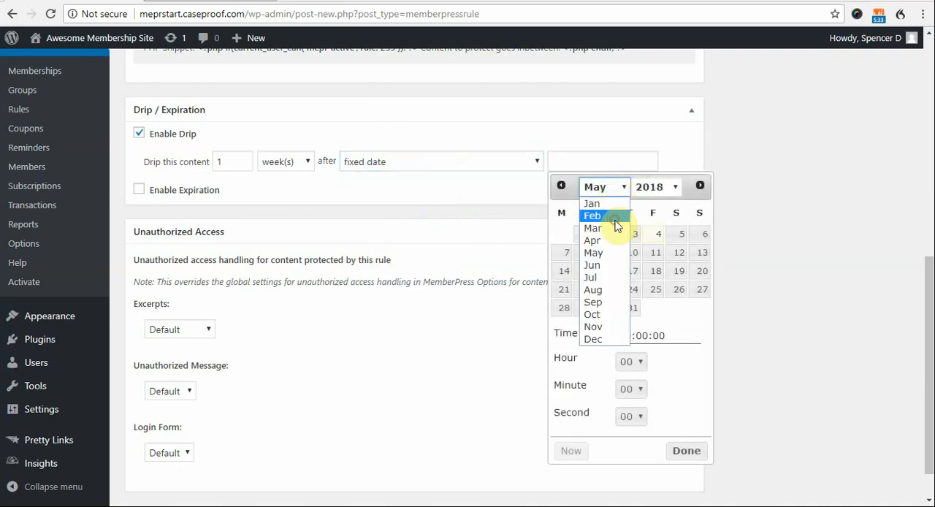
click(616, 218)
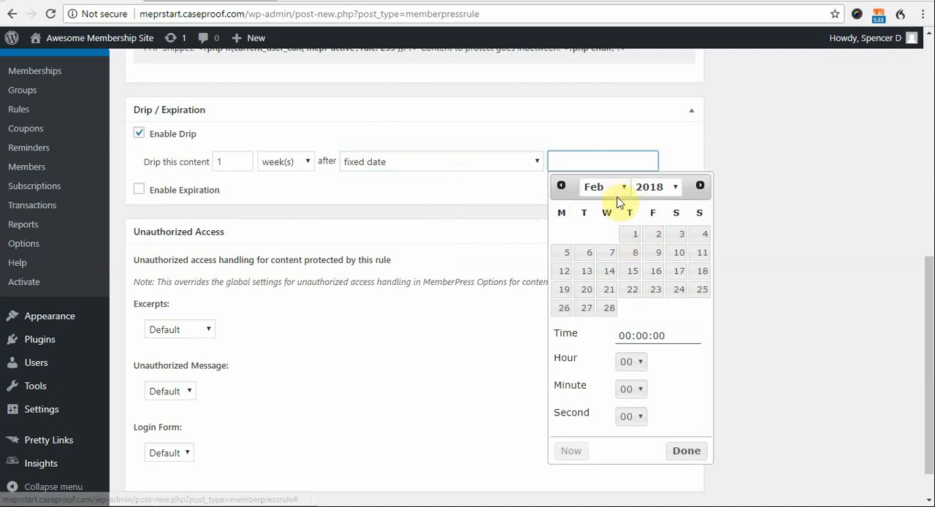
click(620, 189)
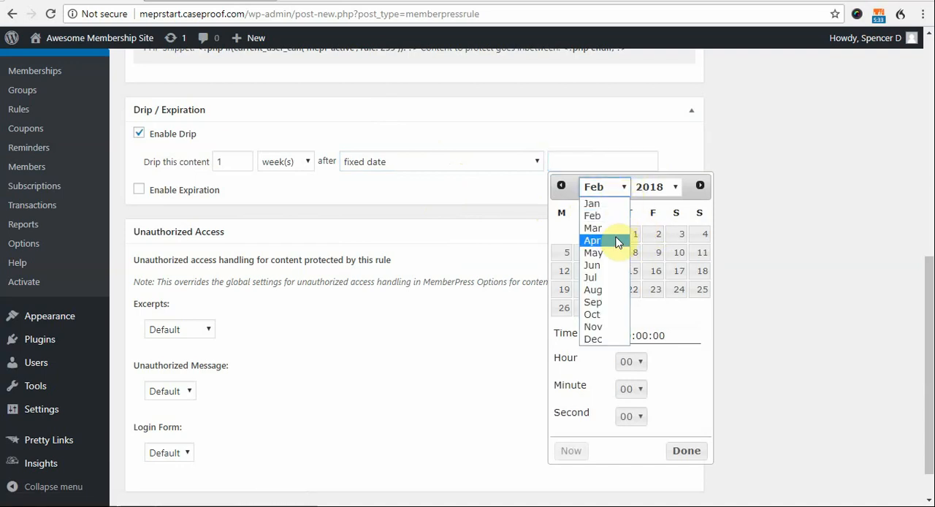
click(618, 253)
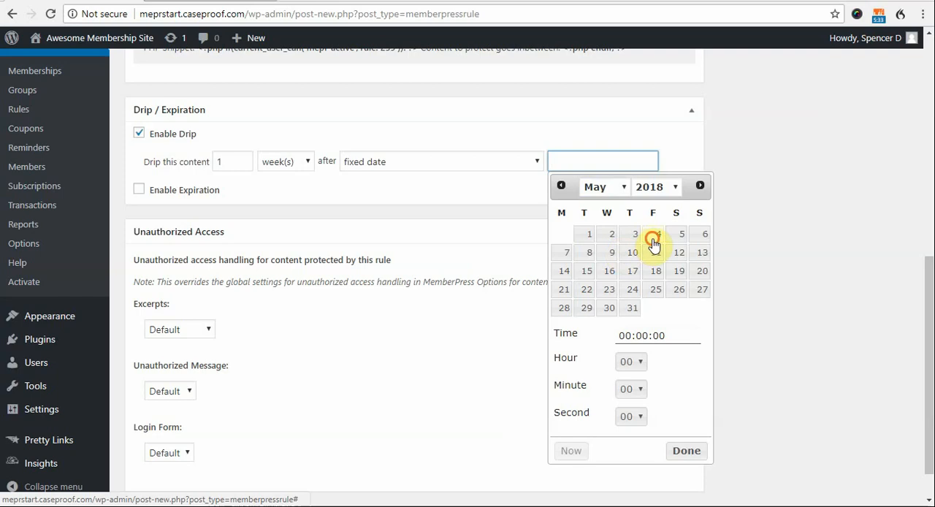
click(655, 242)
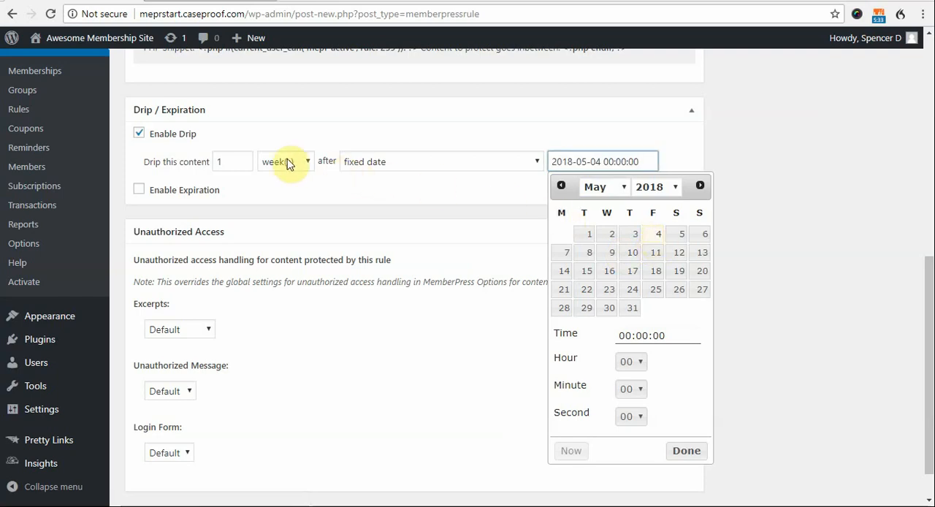
click(681, 451)
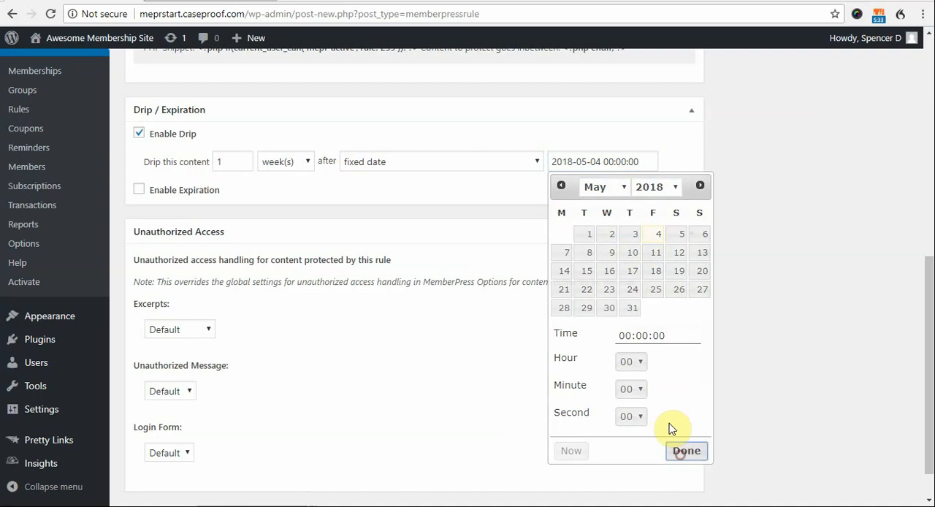
- Set the drip delay to start after "member purchases any product for this rule" and review the rule's access conditions and the other purchase events
click(530, 162)
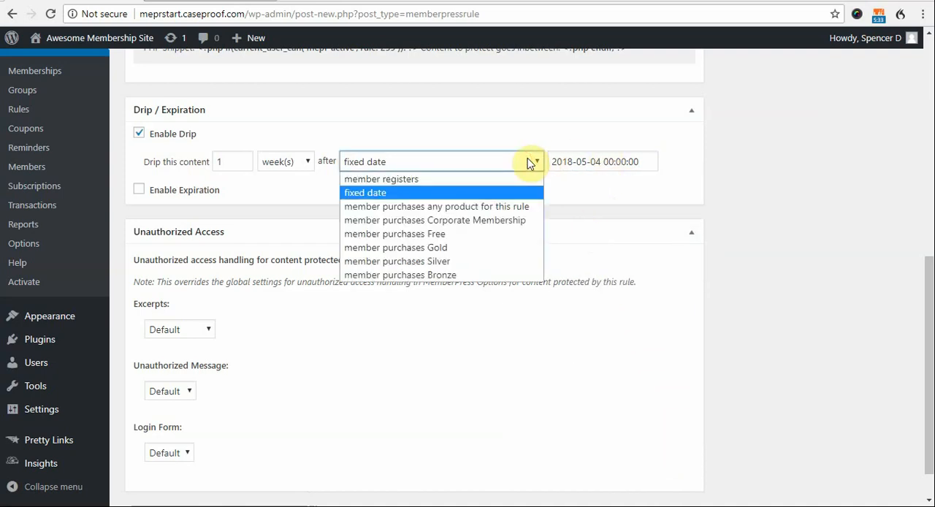
click(519, 206)
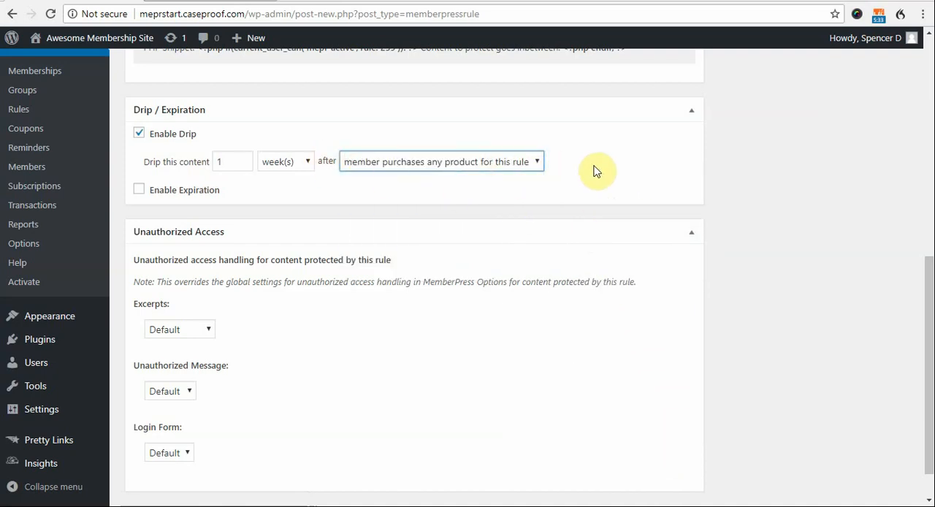
scroll(578, 209, up, 6)
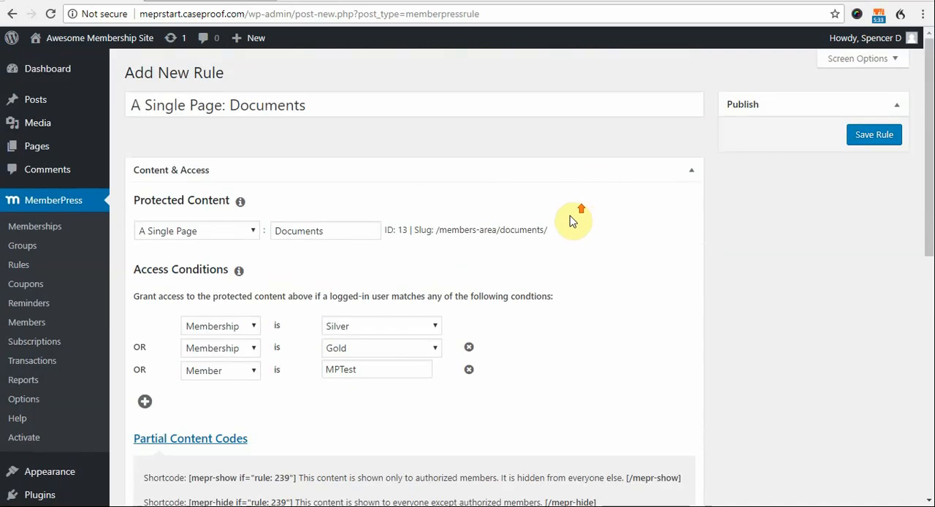
scroll(563, 231, down, 1)
scroll(552, 242, down, 1)
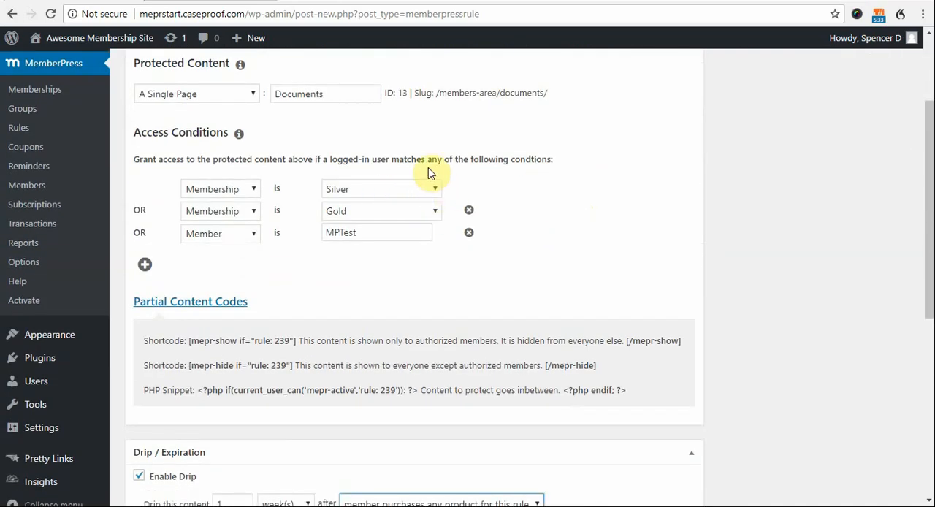
scroll(577, 219, down, 5)
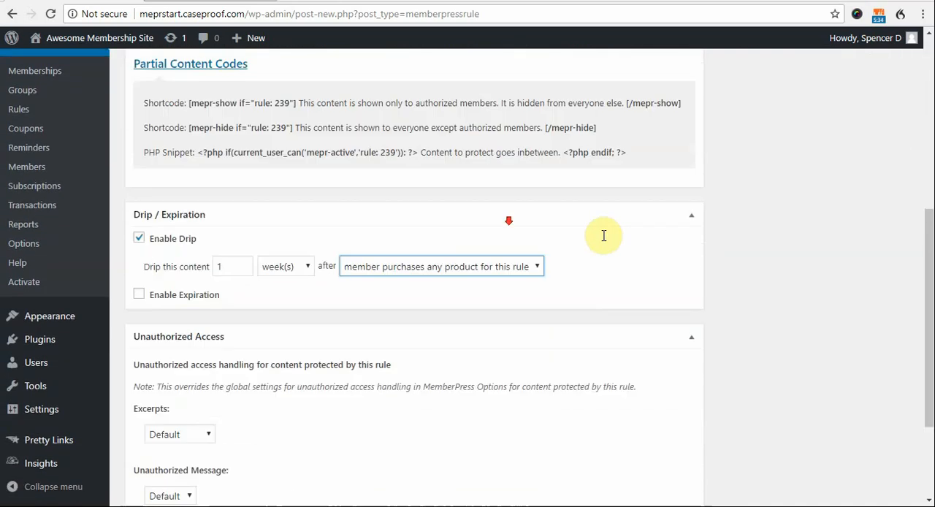
click(484, 160)
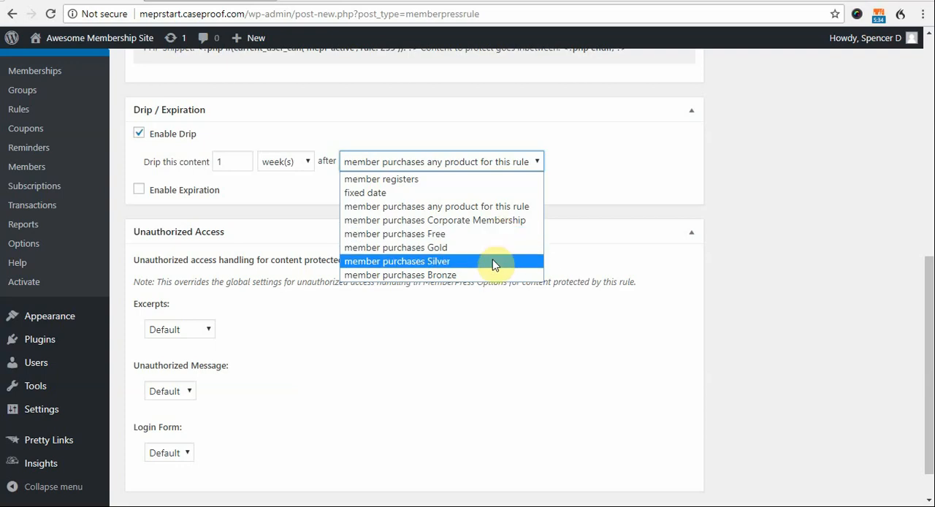
scroll(750, 227, up, 6)
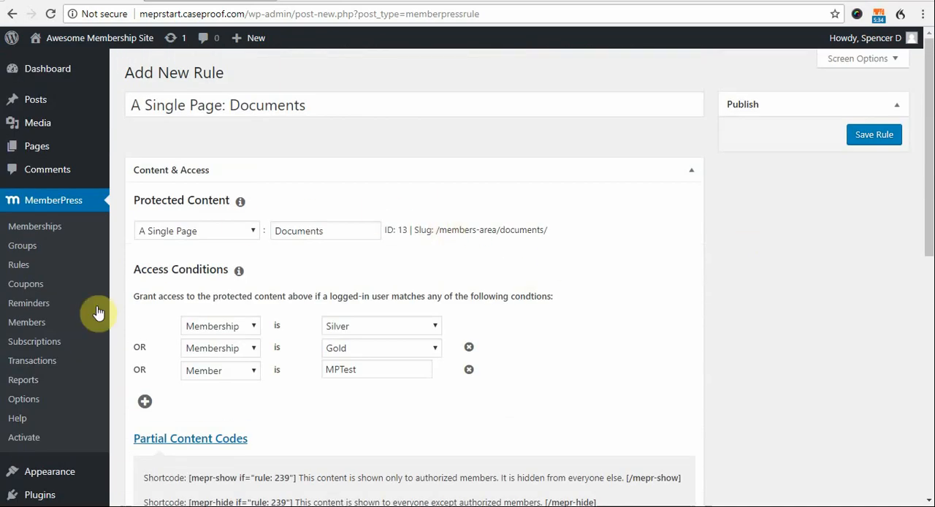
scroll(701, 366, down, 7)
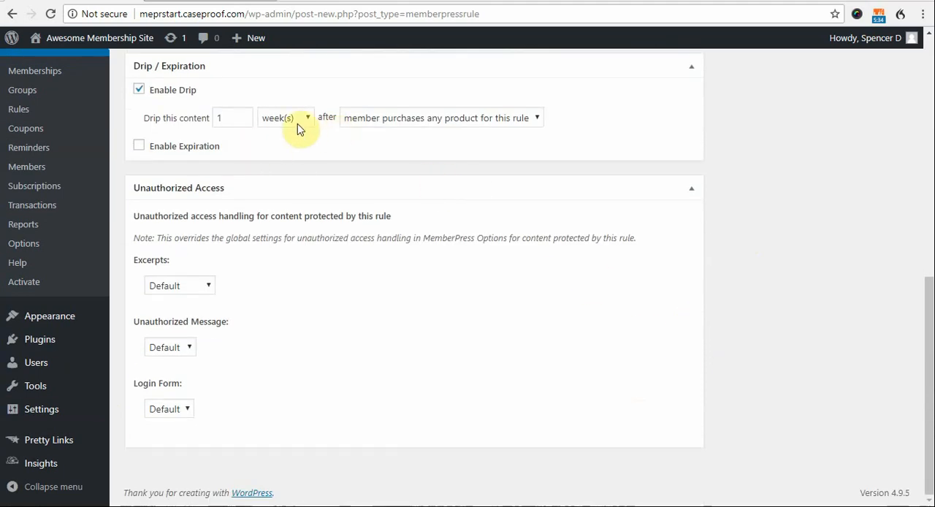
- Enable expiration for the rule and look through the events that can start the expiration period
click(140, 147)
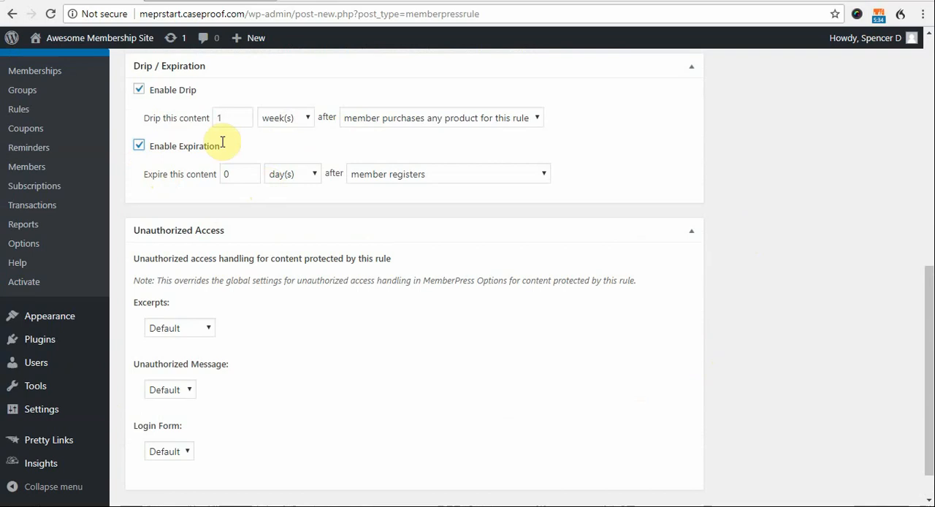
click(472, 175)
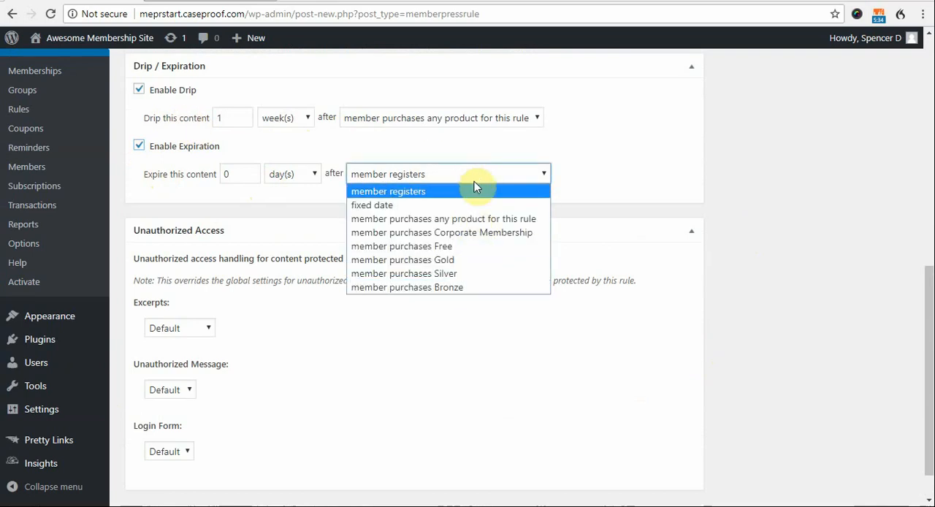
click(841, 223)
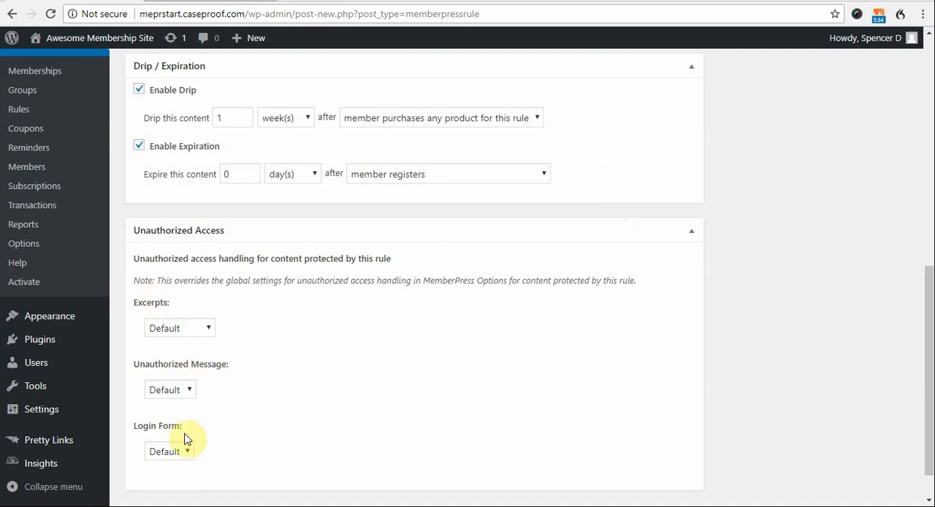
- Review the Excerpts options, set the Unauthorized Message to Custom and place the cursor in its message editor
click(194, 330)
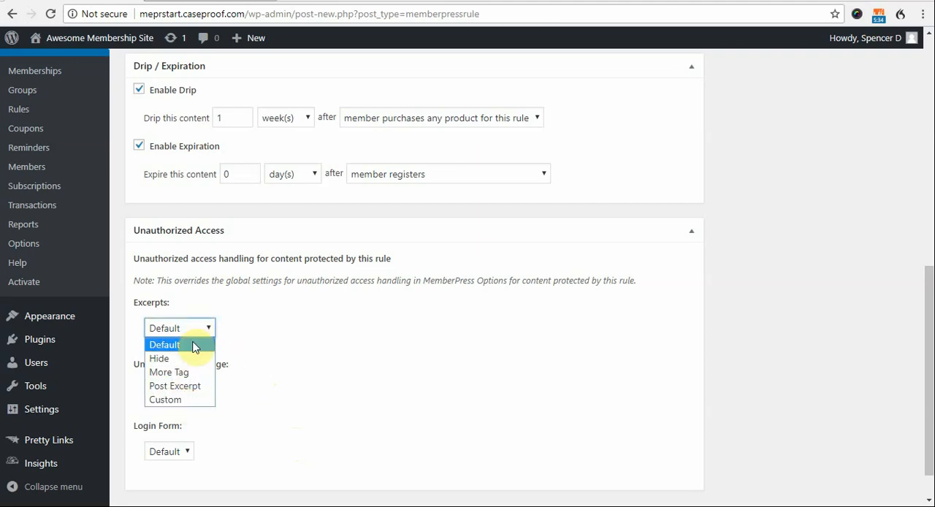
click(206, 308)
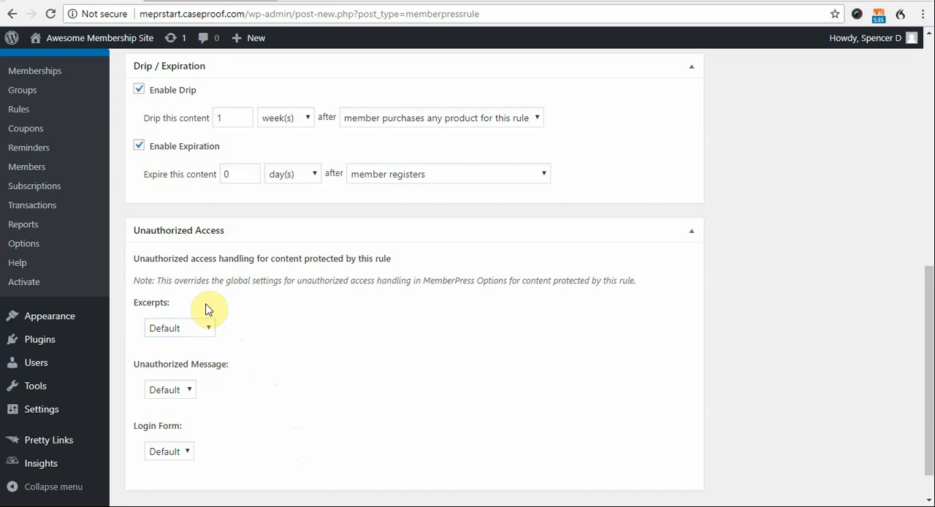
click(187, 389)
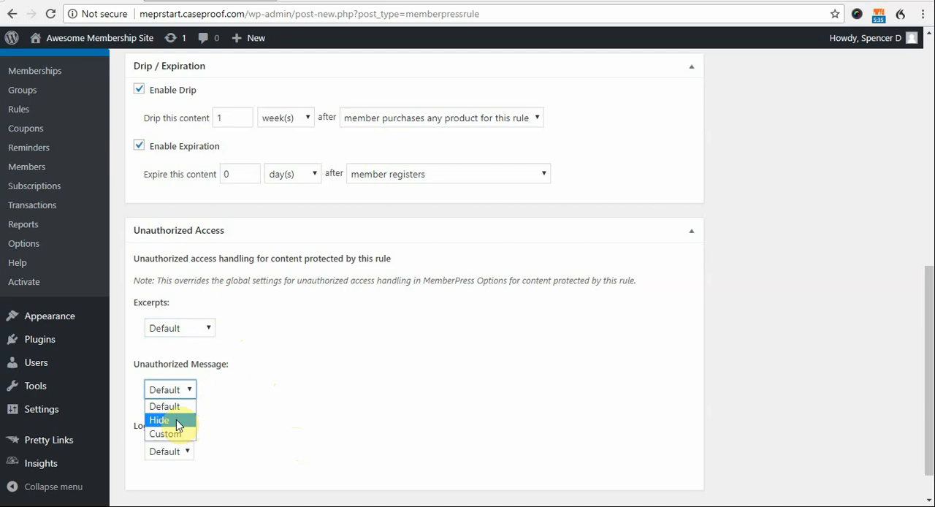
click(180, 435)
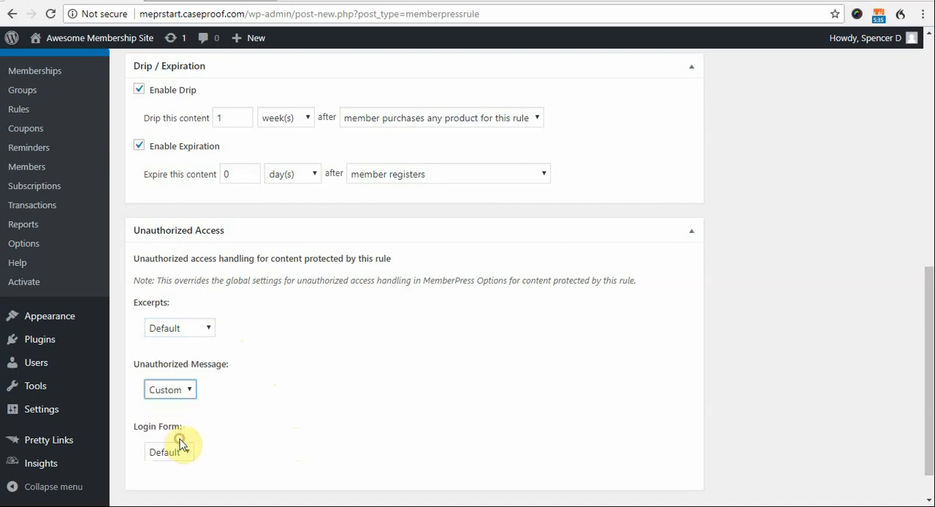
scroll(271, 423, down, 3)
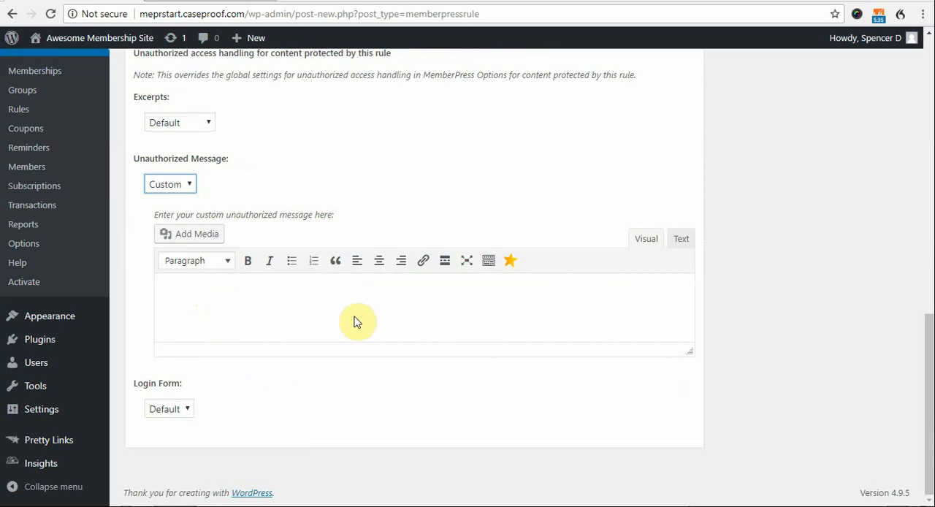
click(236, 294)
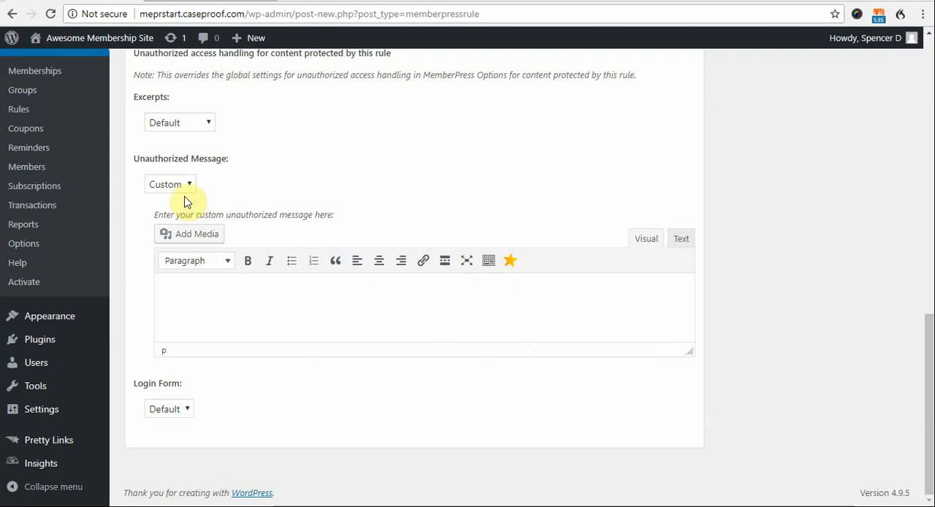
- Review the Login Form options and return the Unauthorized Message to Default
click(190, 414)
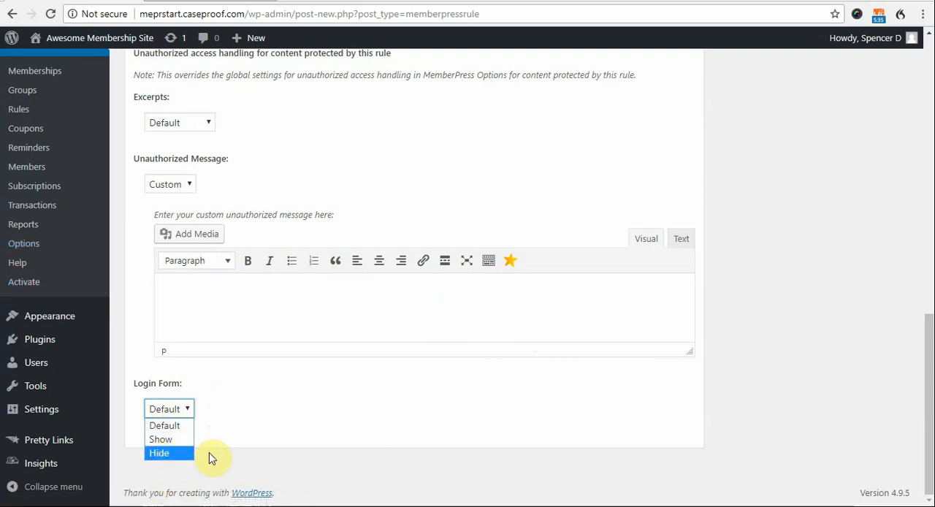
click(262, 418)
click(187, 184)
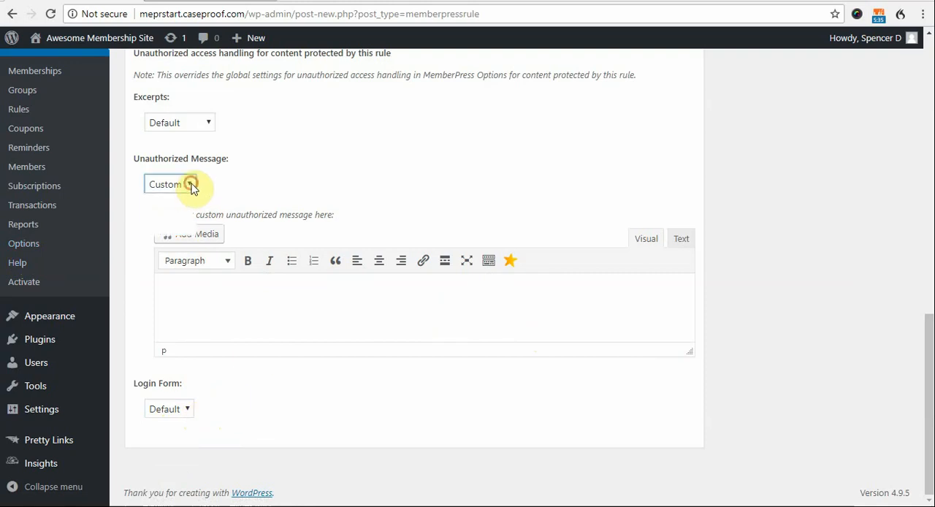
click(186, 198)
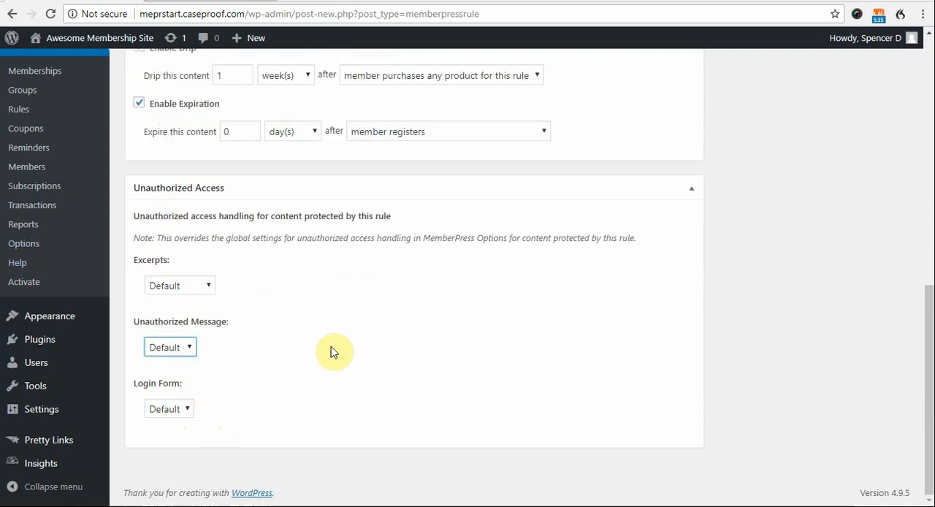
- Disable both drip and expiration for the rule
scroll(329, 350, up, 5)
click(139, 390)
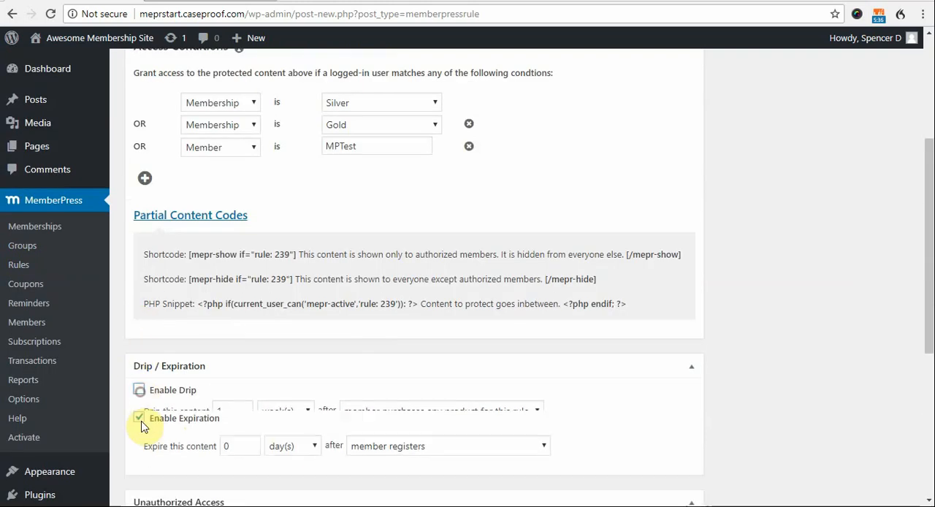
click(139, 405)
- Collapse the Partial Content Codes and save the rule for the Documents page
scroll(386, 428, up, 3)
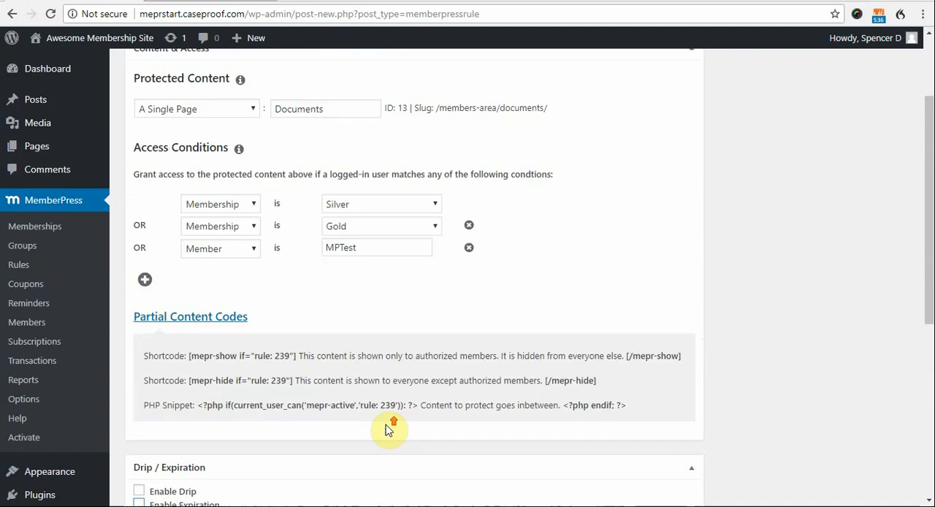
click(179, 357)
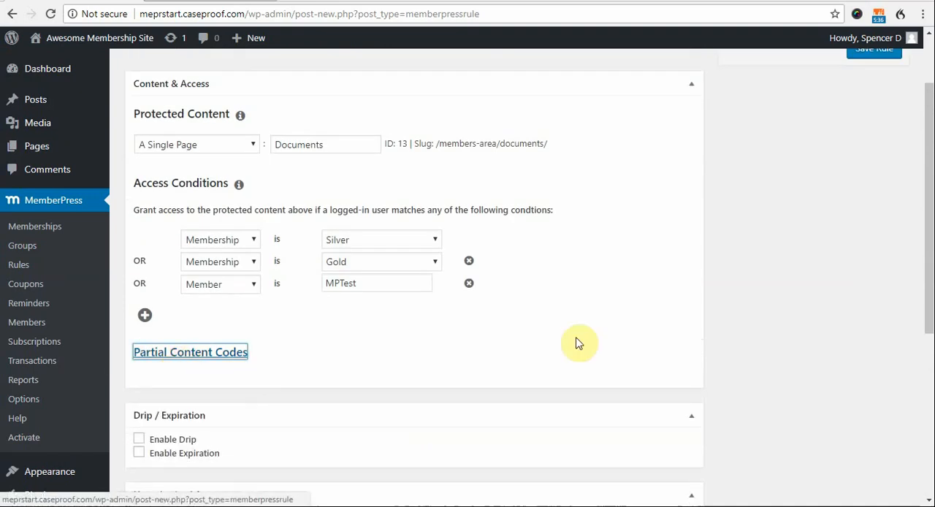
scroll(598, 273, up, 1)
scroll(598, 273, up, 1)
click(874, 134)
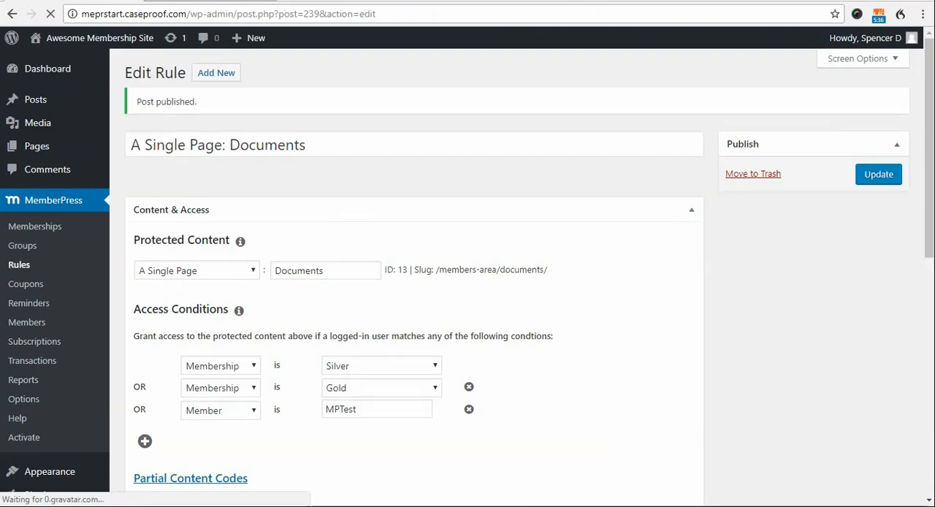
- Switch to the logged-out browser window and examine what the protected /members-area/documents/ page shows a visitor
drag(934, 90, 167, 2)
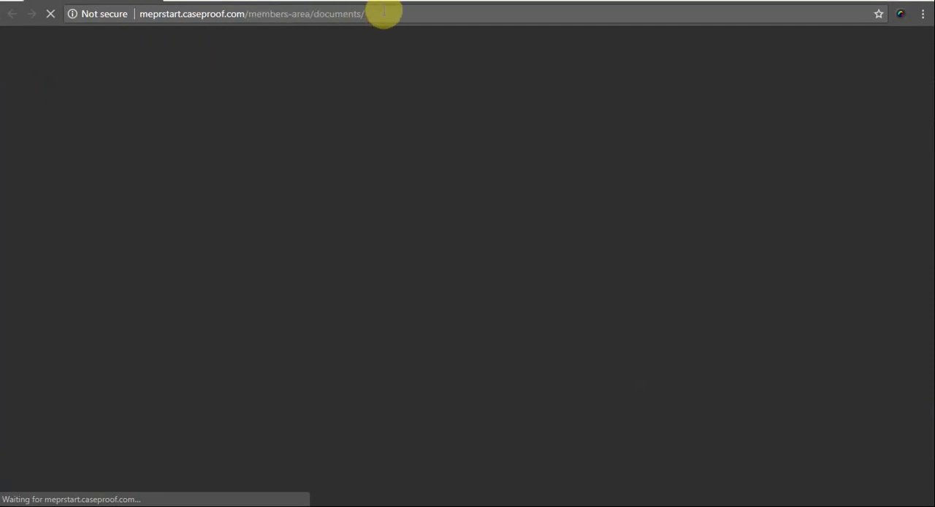
drag(359, 14, 262, 14)
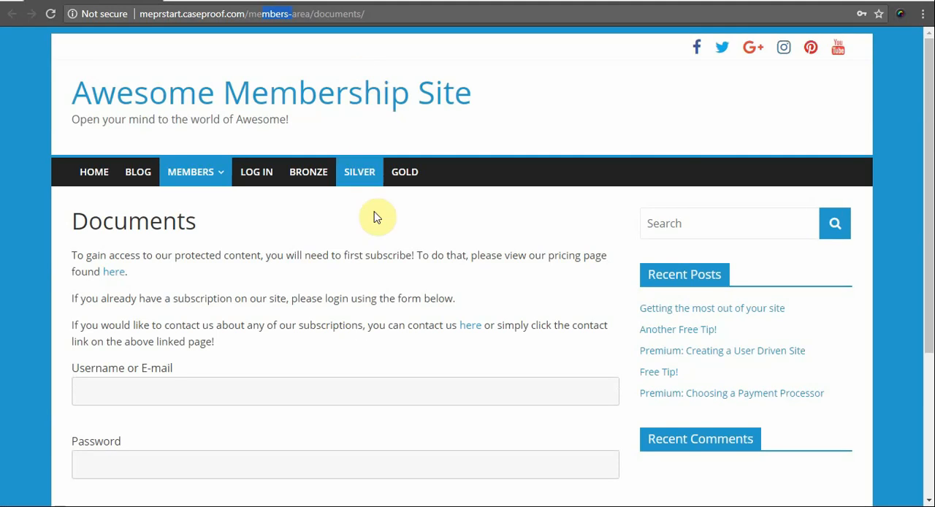
scroll(288, 307, down, 3)
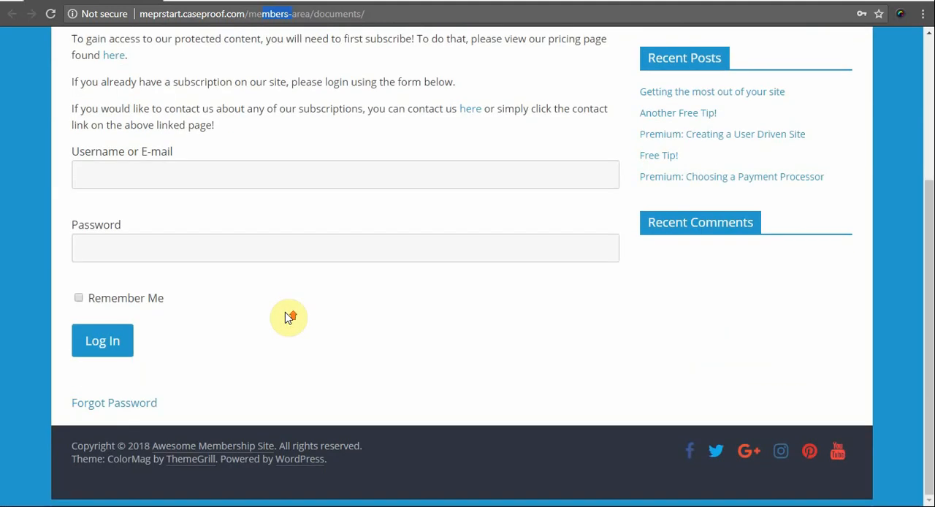
scroll(287, 315, up, 3)
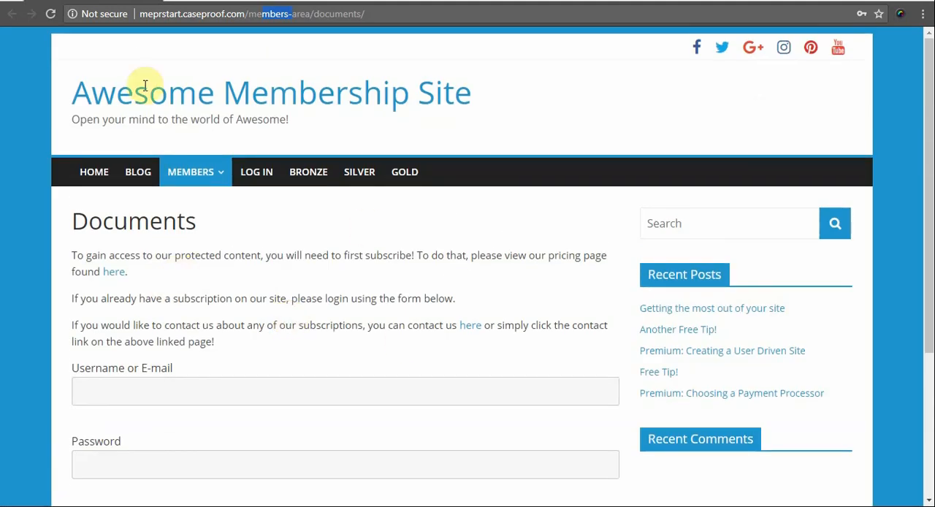